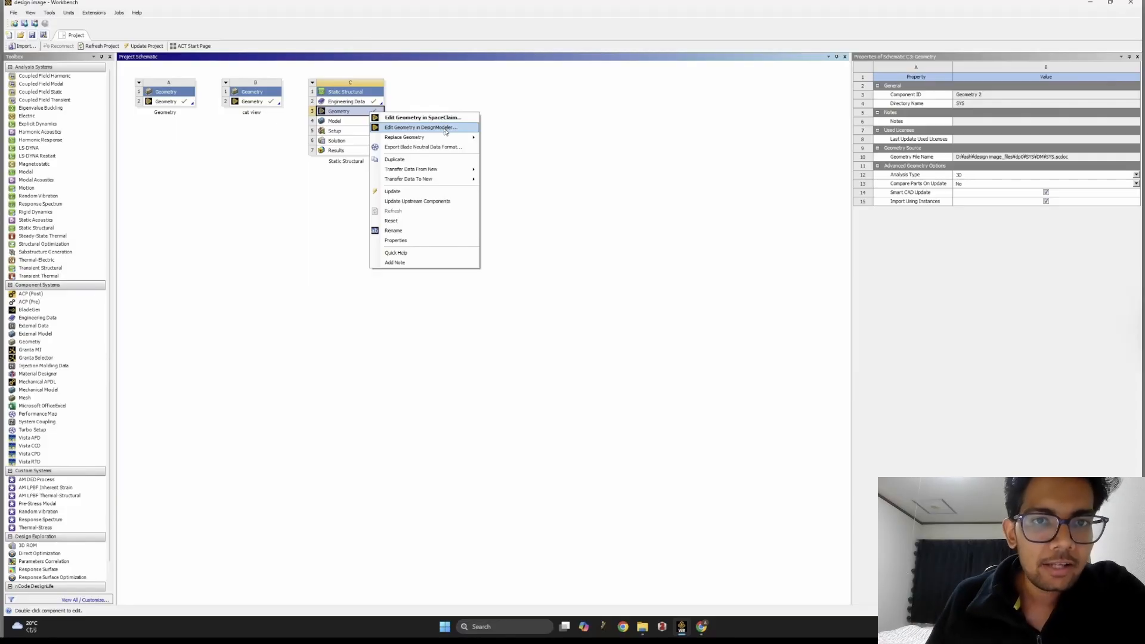
left_click(407, 119)
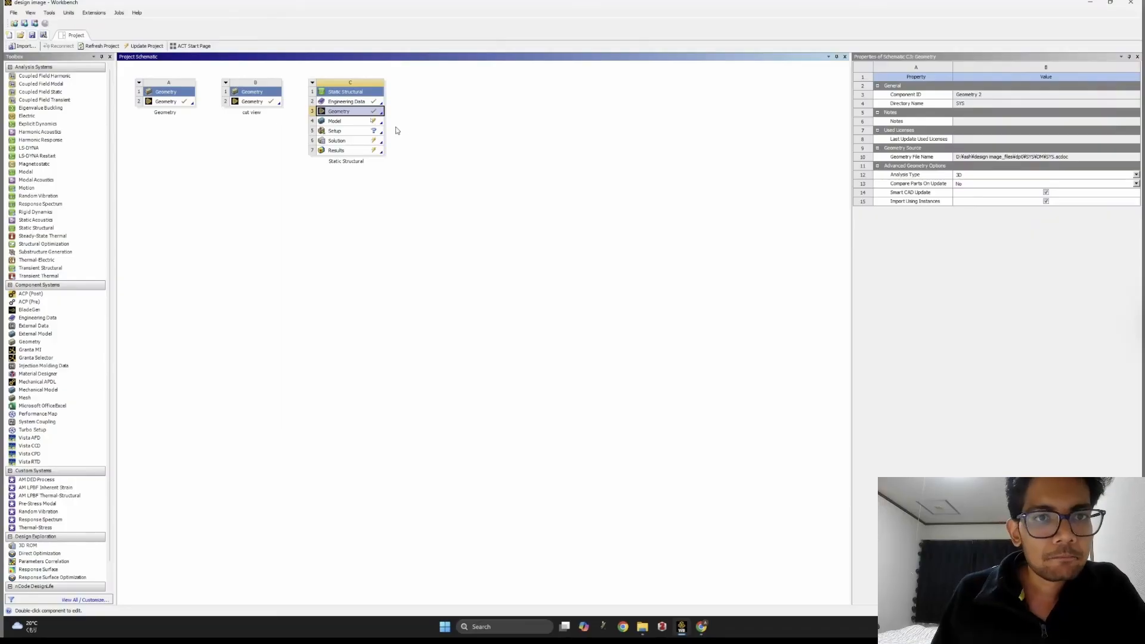
right_click(350, 116)
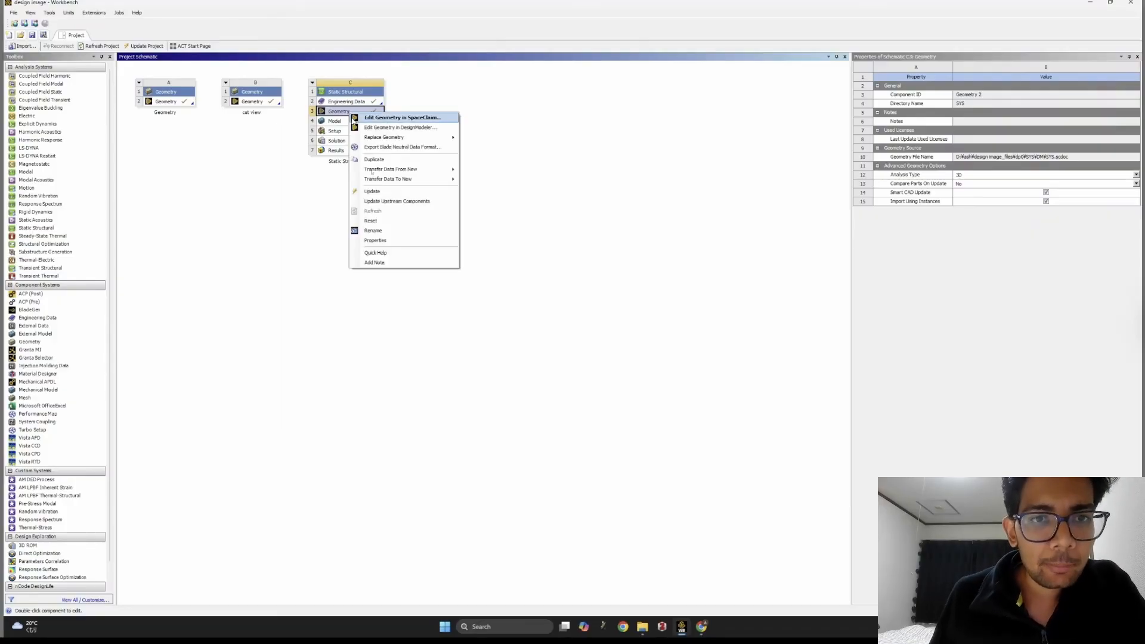
left_click(380, 224)
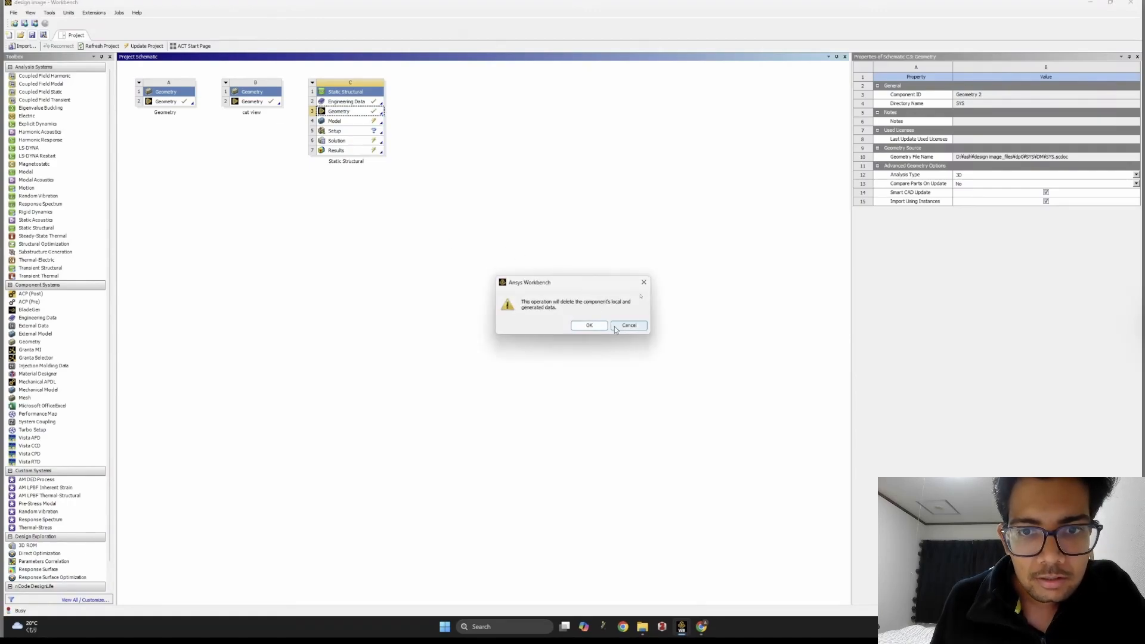
left_click(643, 282)
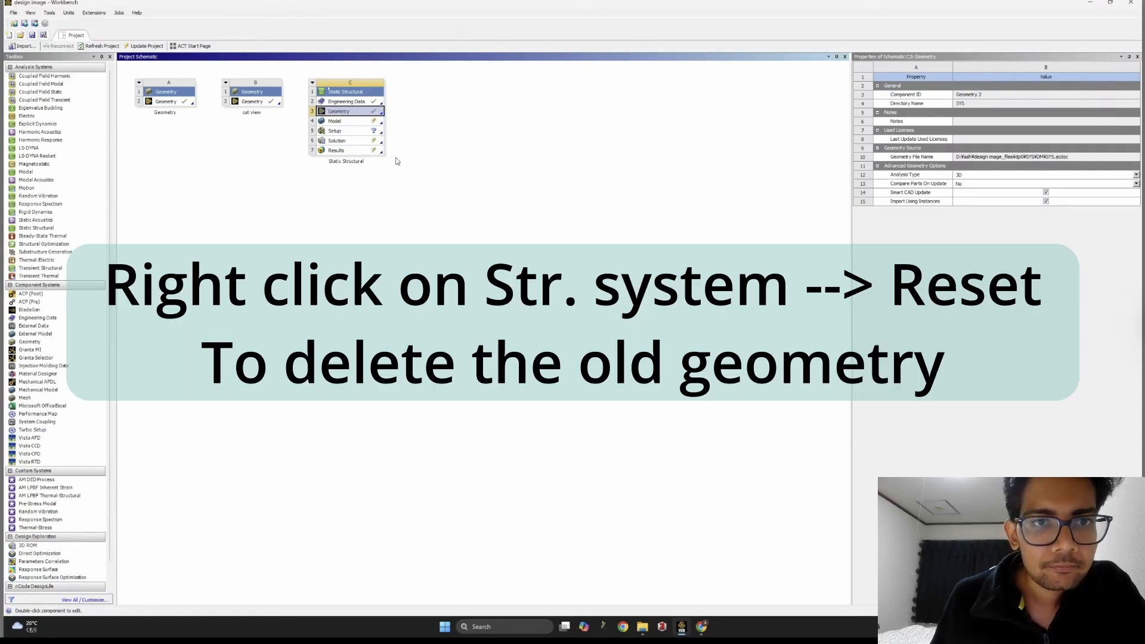
- Reset the Static Structural system's Geometry component to delete the old geometry and create a new SpaceClaim geometry in it
right_click(334, 113)
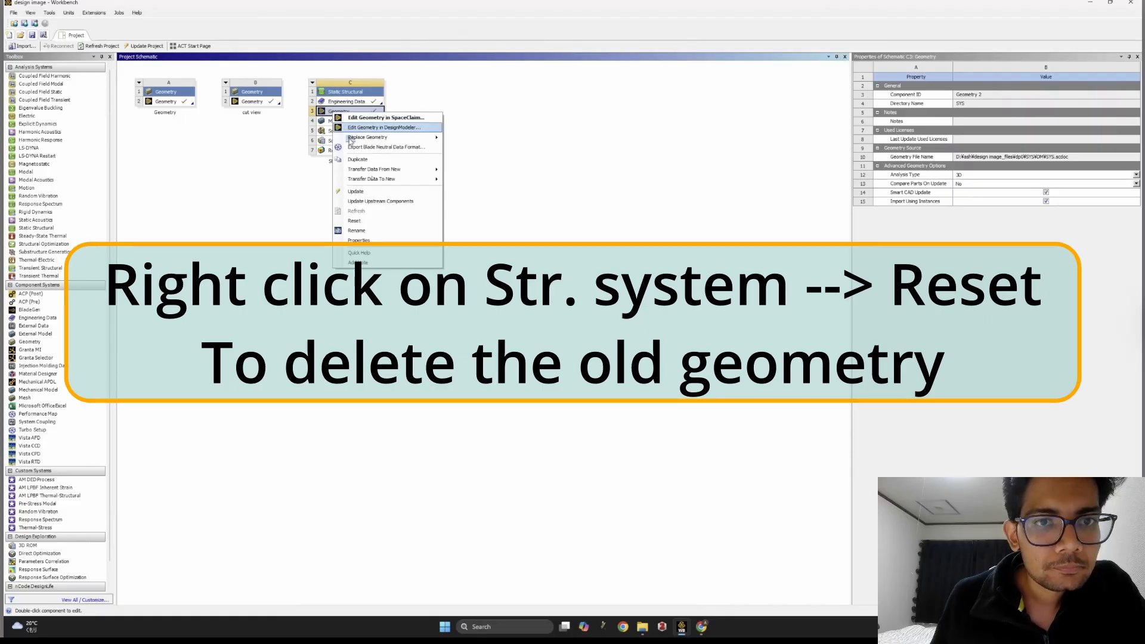
left_click(360, 221)
key("Return")
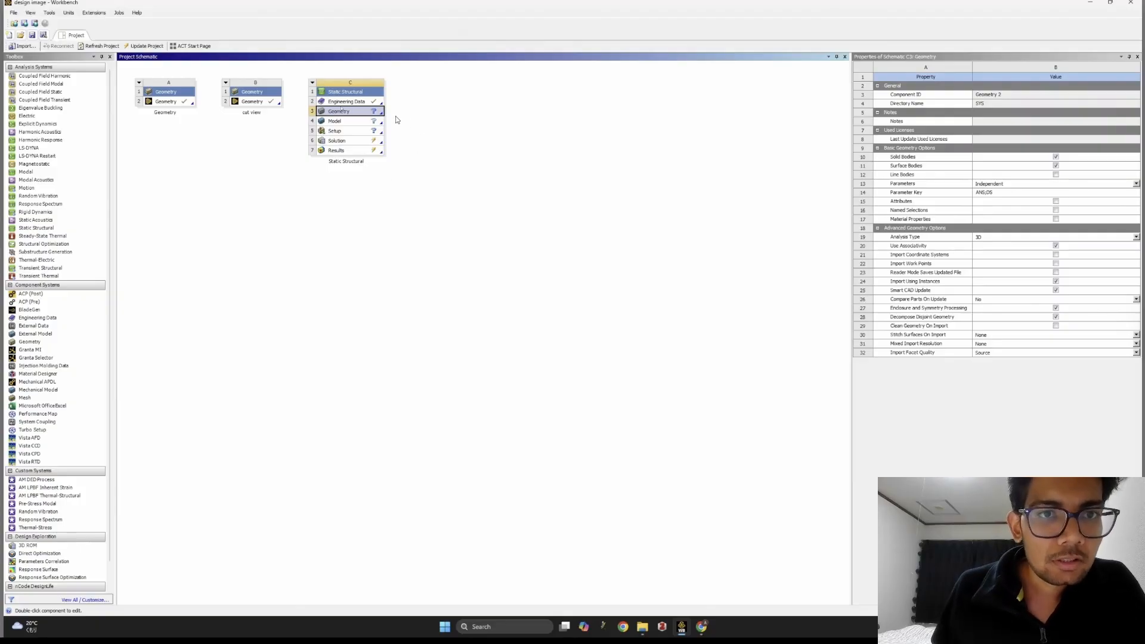
right_click(337, 117)
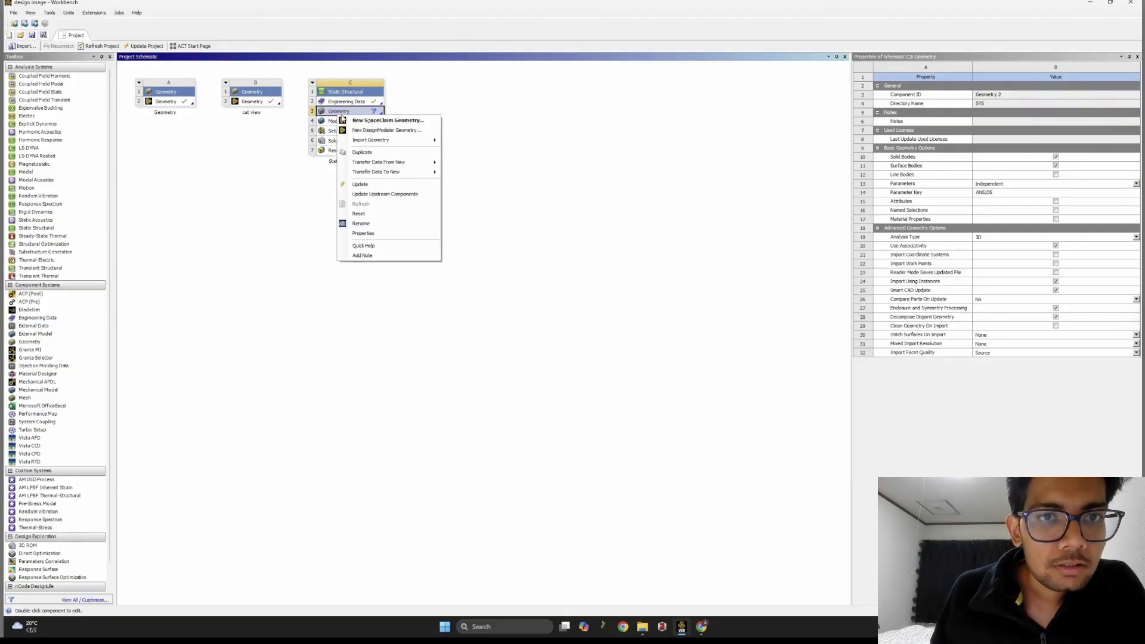
left_click(394, 121)
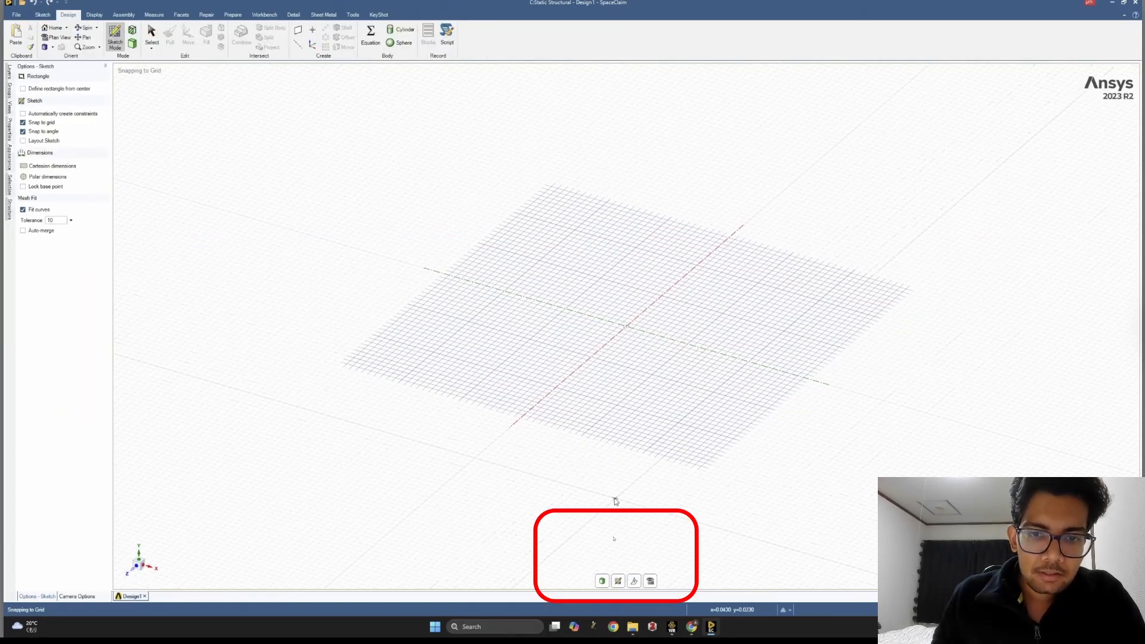
- Select the vertical XY plane as the new sketch plane and show it in plan view
left_click(621, 581)
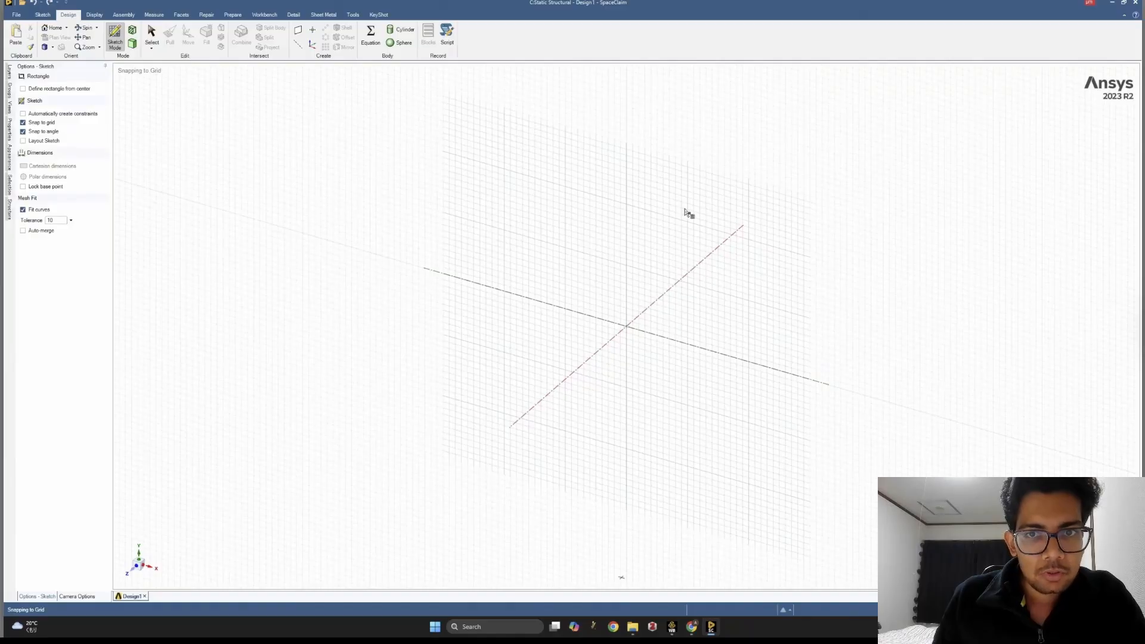
left_click(685, 211)
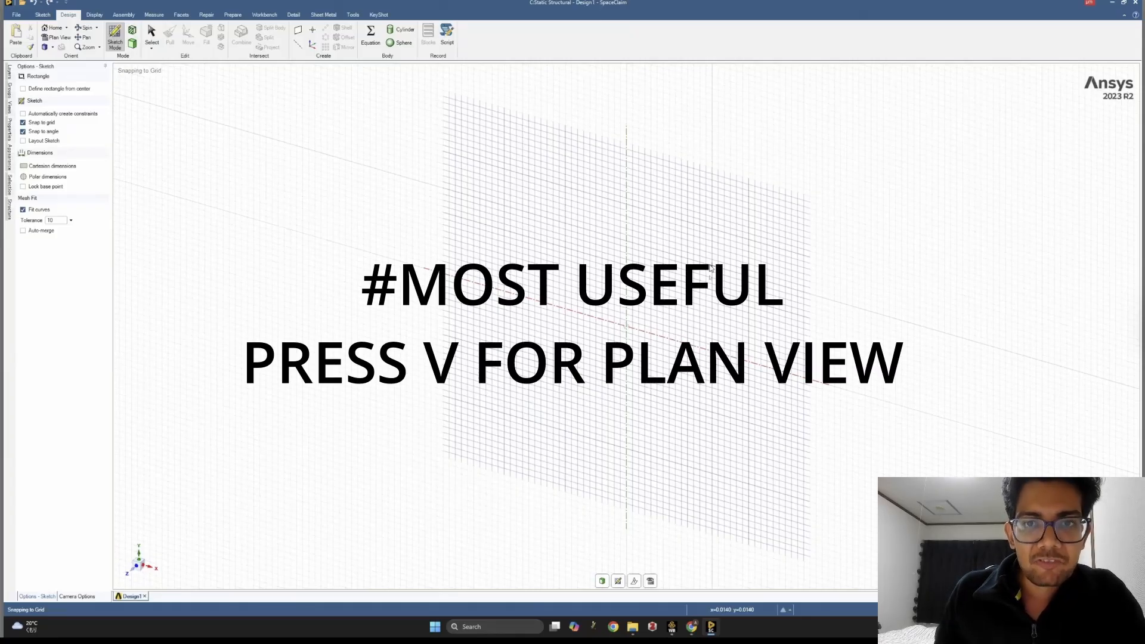
key("v")
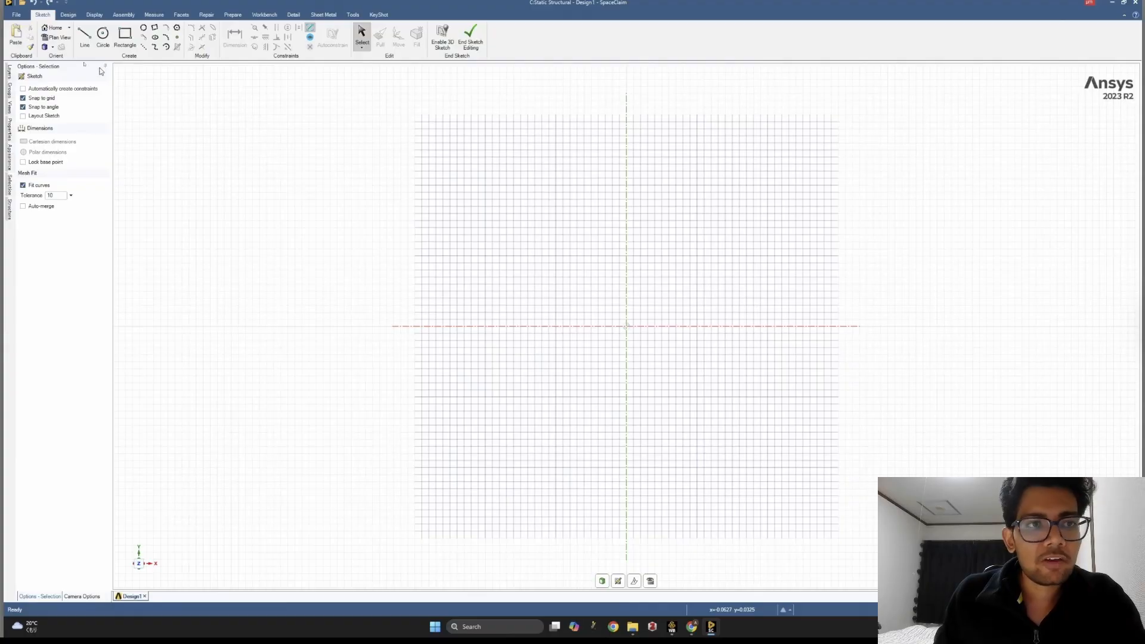
- Set this document's length units to millimeters in the SpaceClaim options
left_click(17, 15)
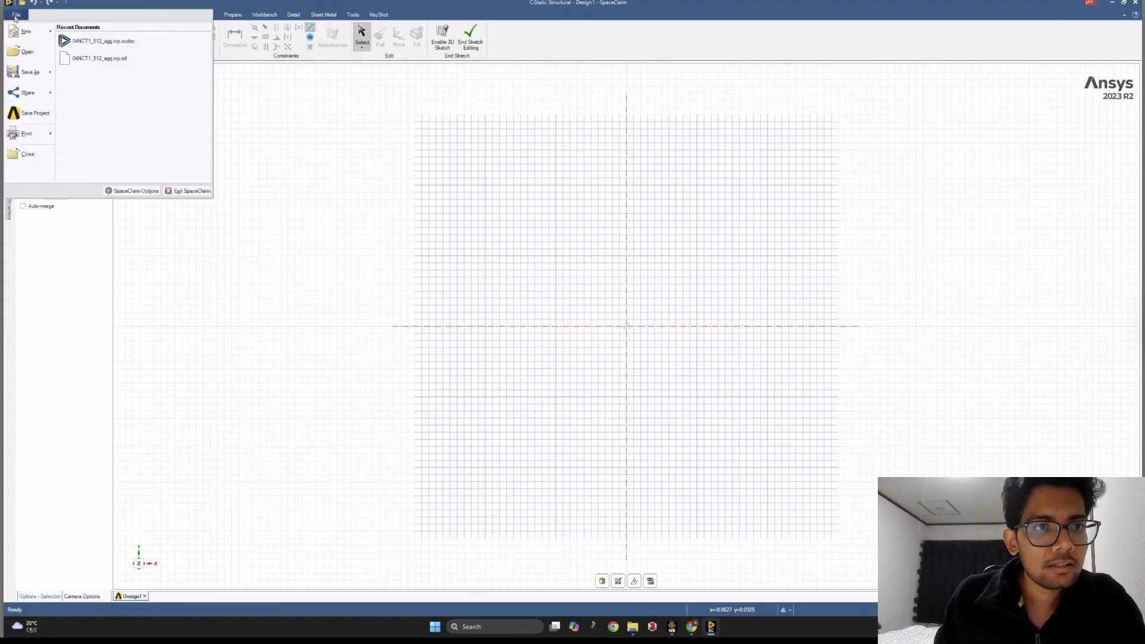
left_click(131, 191)
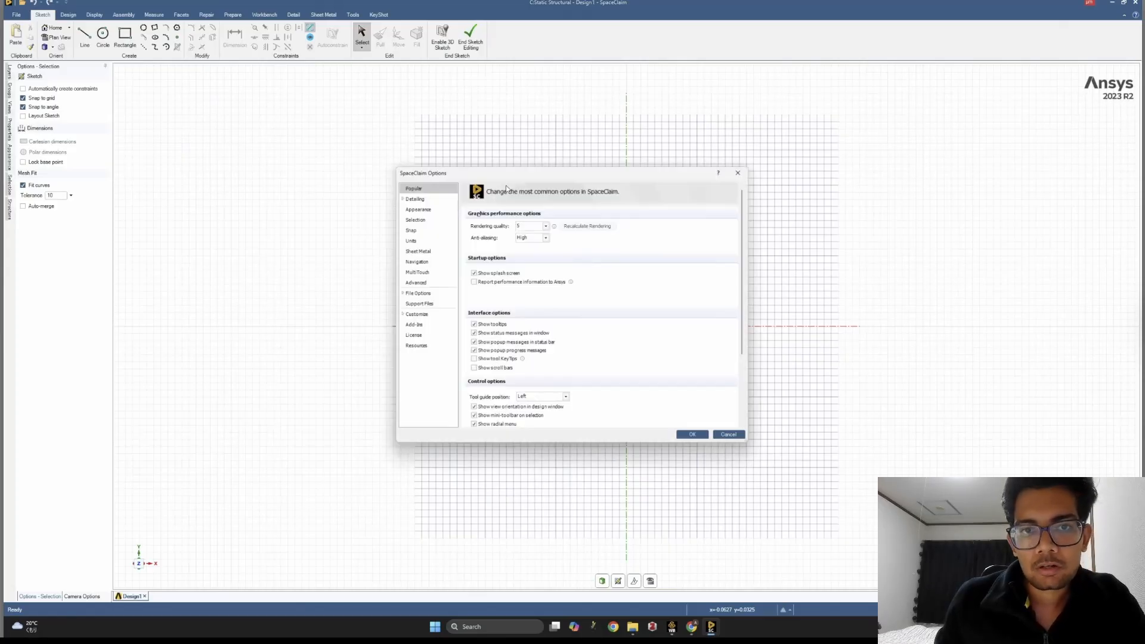
left_click(422, 240)
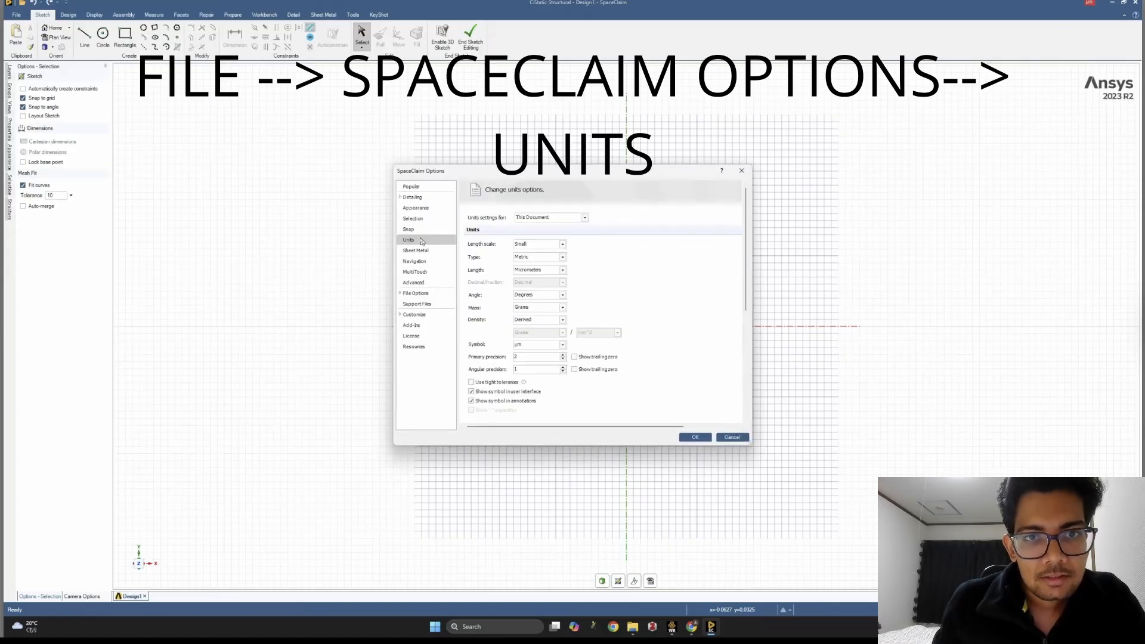
left_click(556, 271)
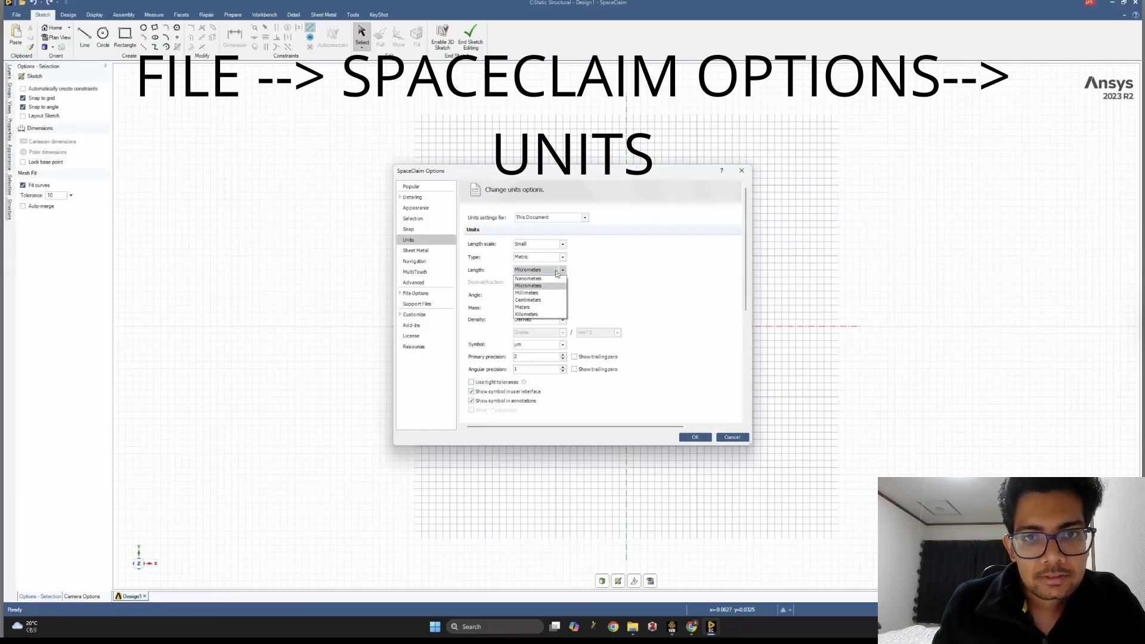
left_click(526, 293)
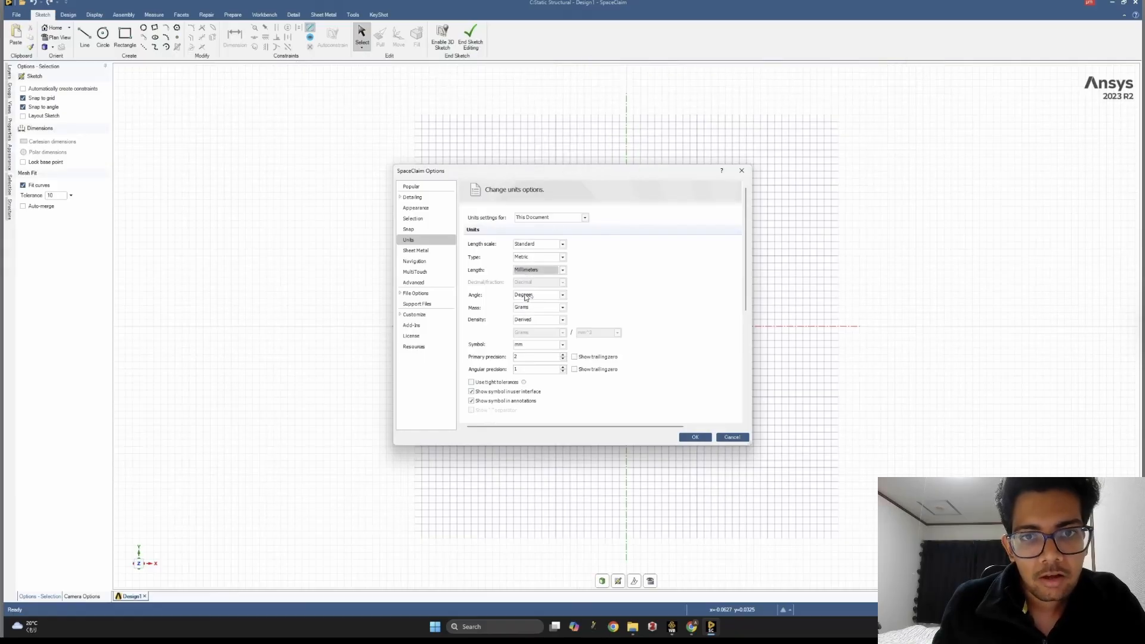
left_click(693, 438)
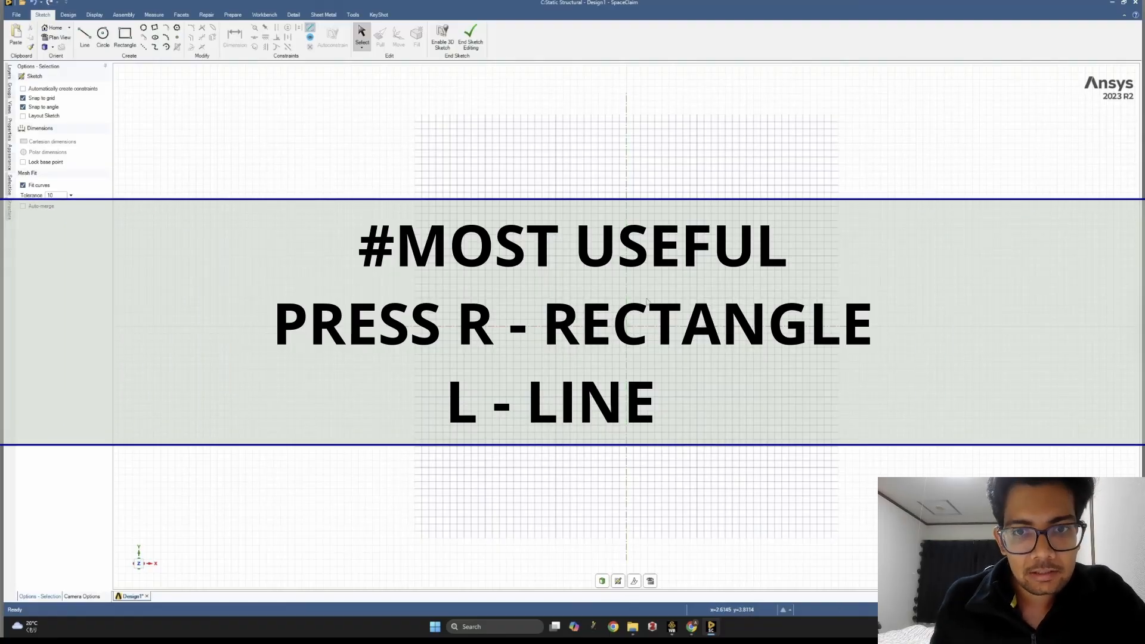
- Sketch a rectangle 20 mm wide and 10 mm high with its lower-left corner at the origin
key("r")
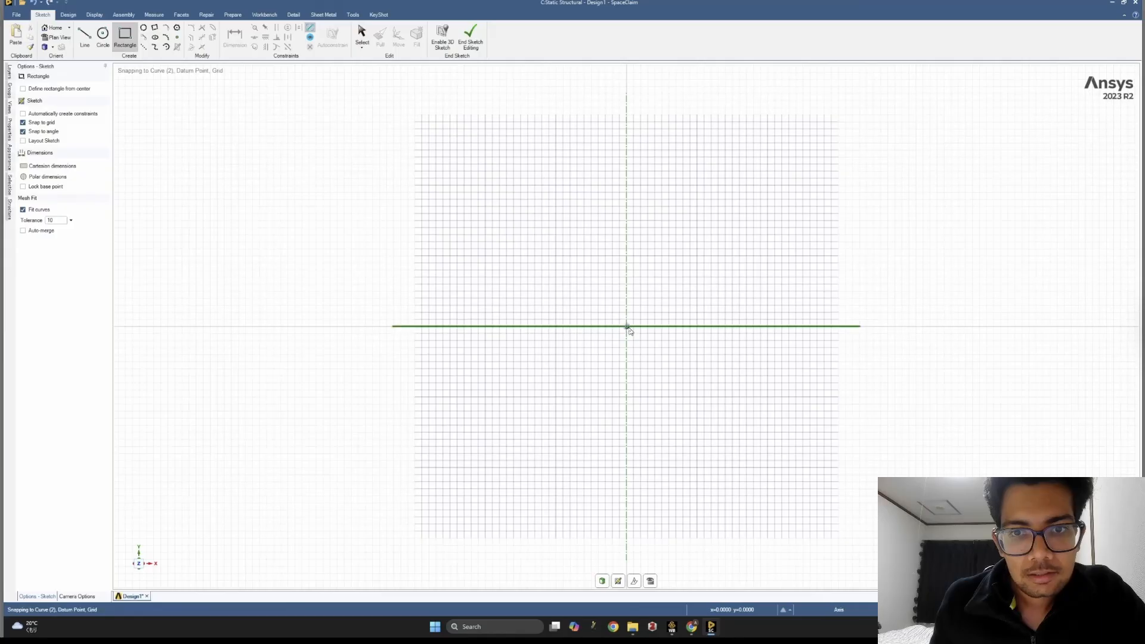
left_click(629, 329)
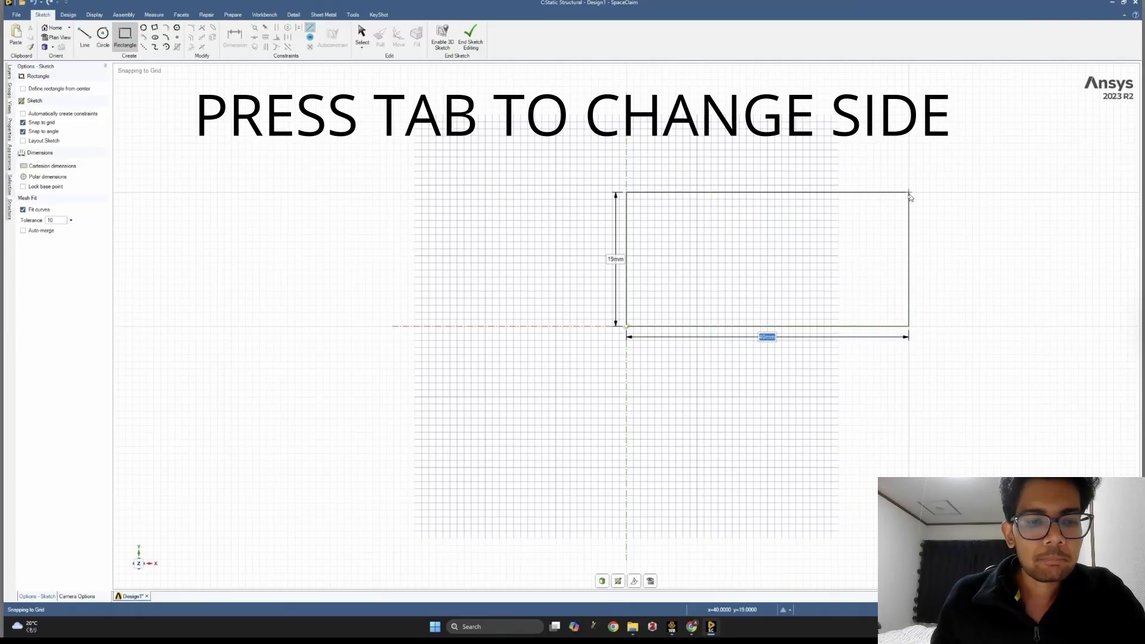
key("Tab")
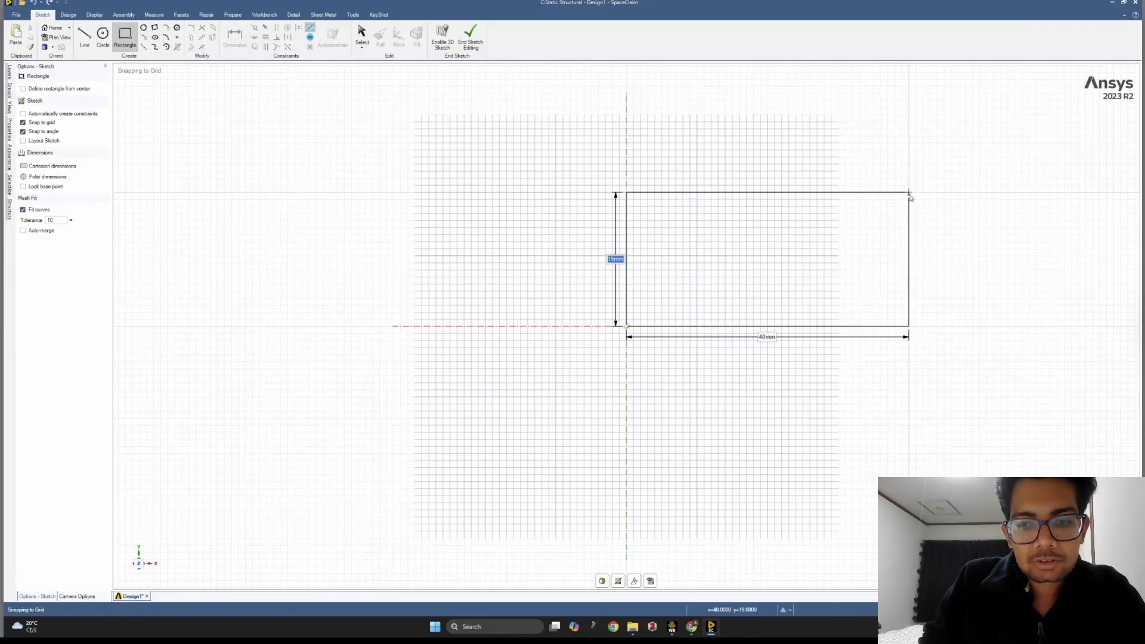
type("10")
key("Tab")
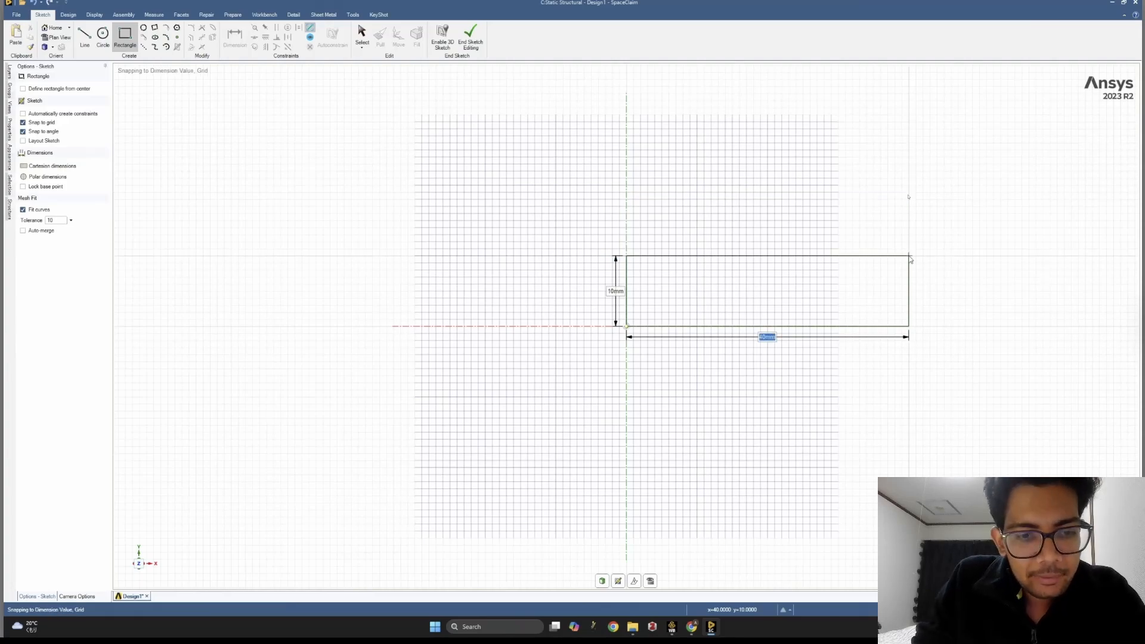
type("20")
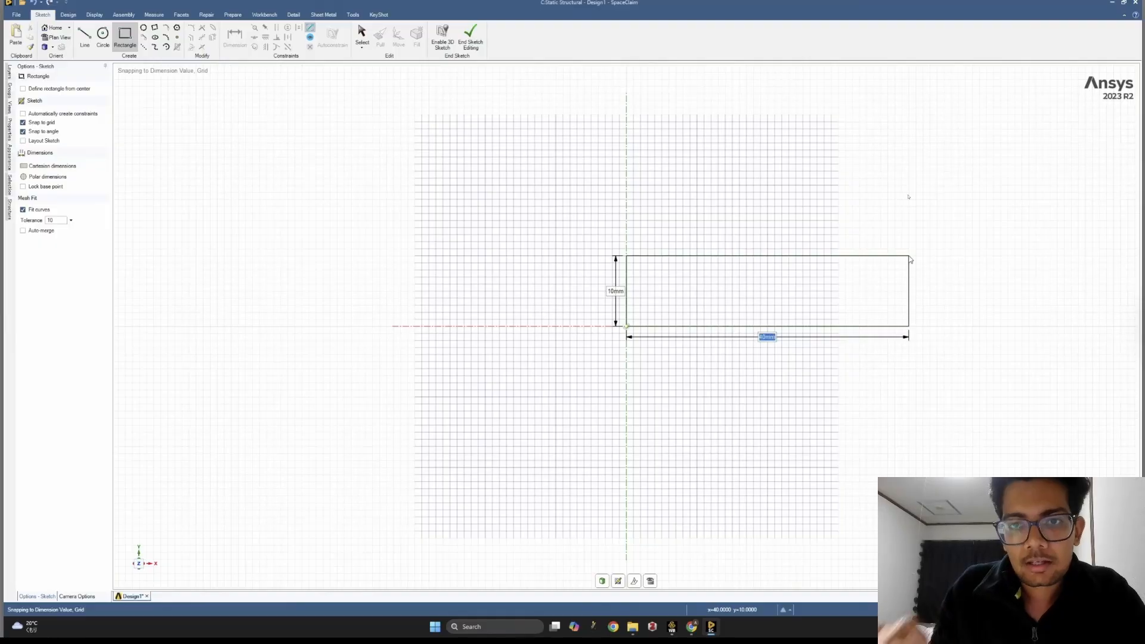
key("Return")
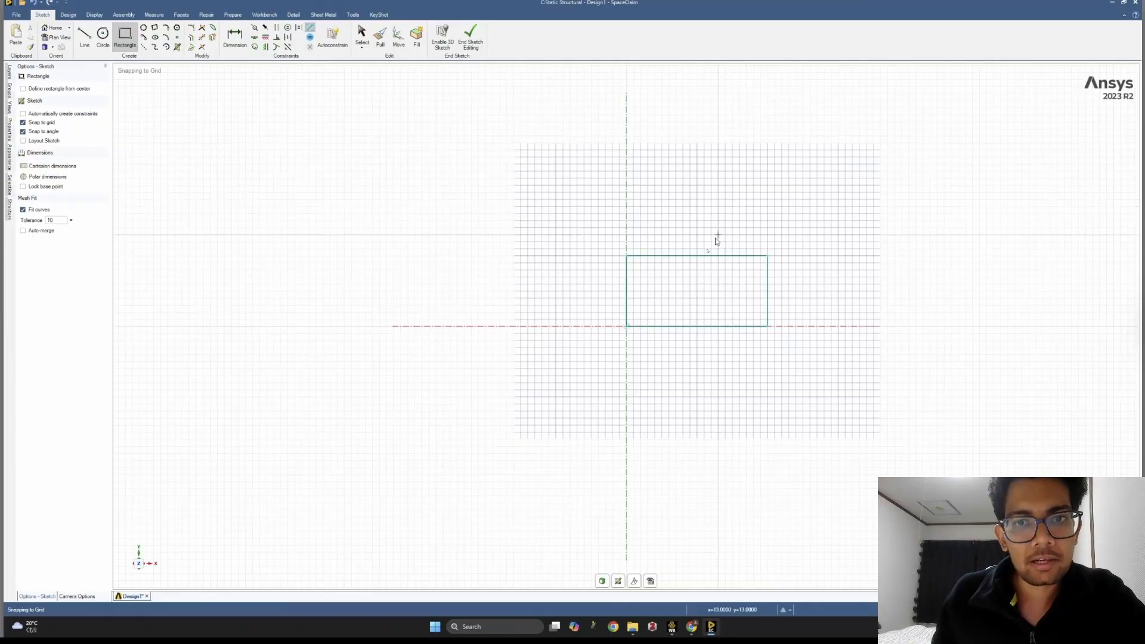
- Draw a vertical line across the rectangle from its upper to its lower edge, 4 mm from the left side
key("l")
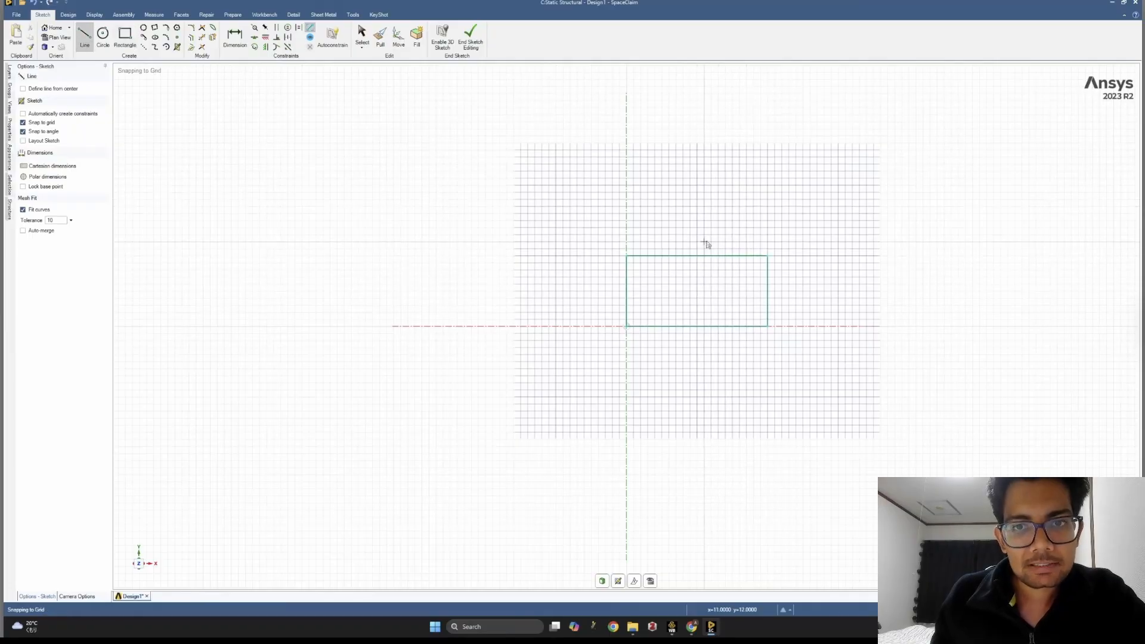
left_click(655, 256)
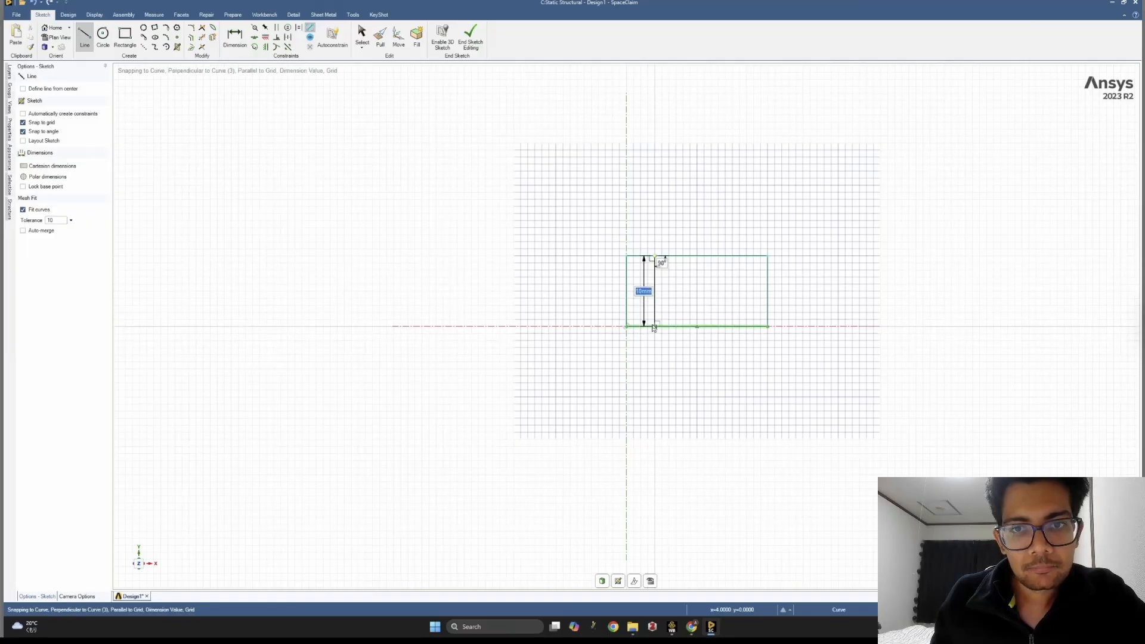
left_click(654, 326)
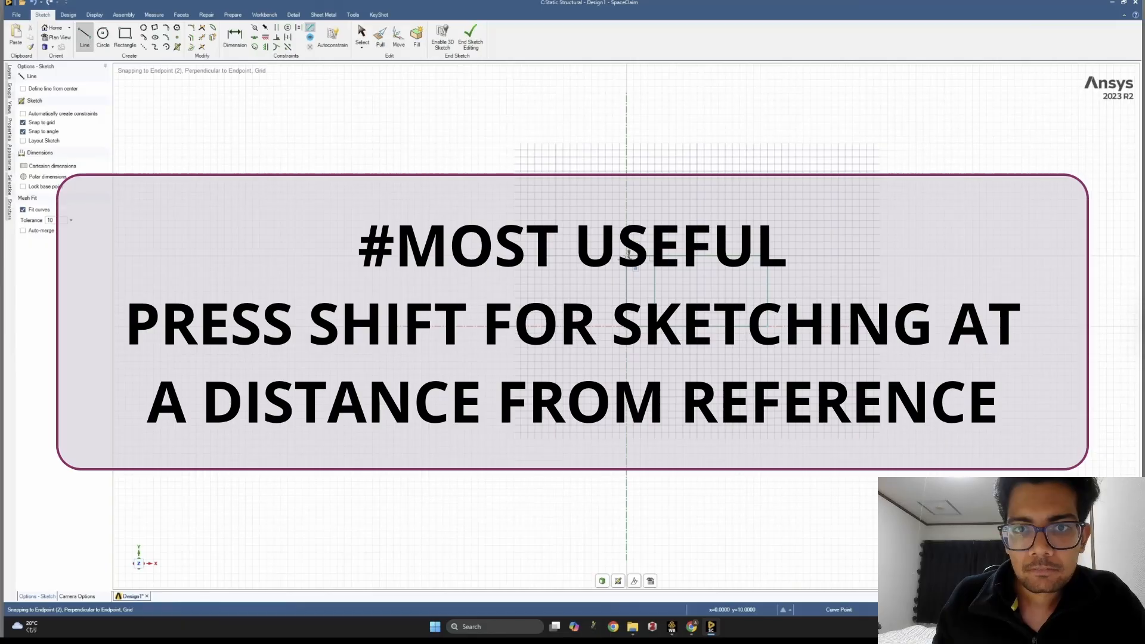
- Draw a second vertical line across the rectangle, starting 15 mm from its upper-left corner as the reference point
key("shift")
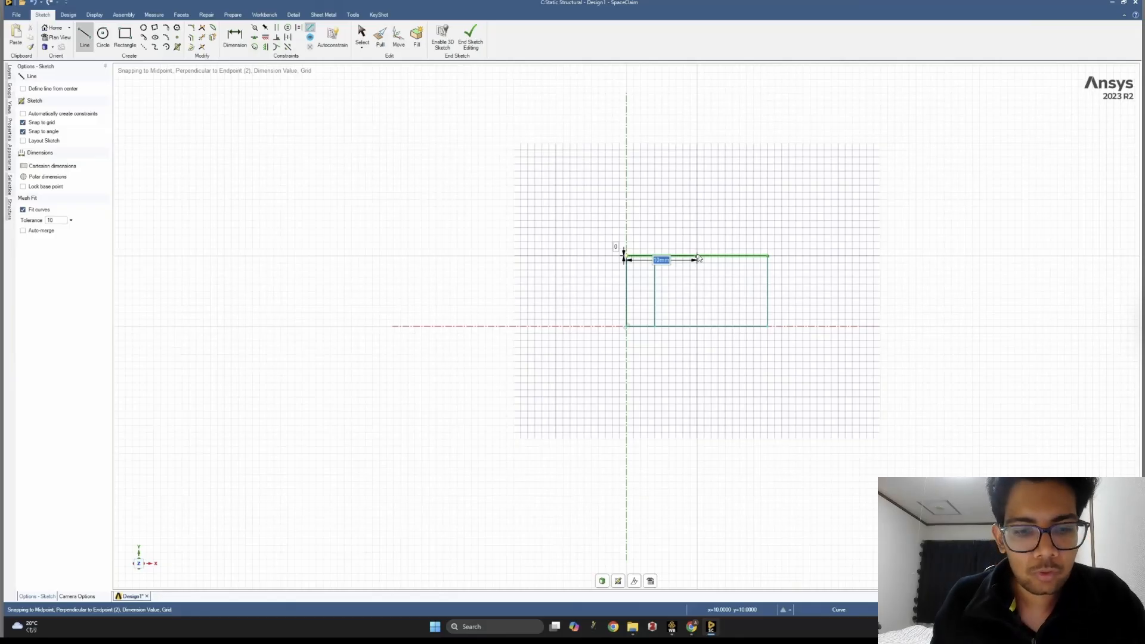
left_click(733, 257)
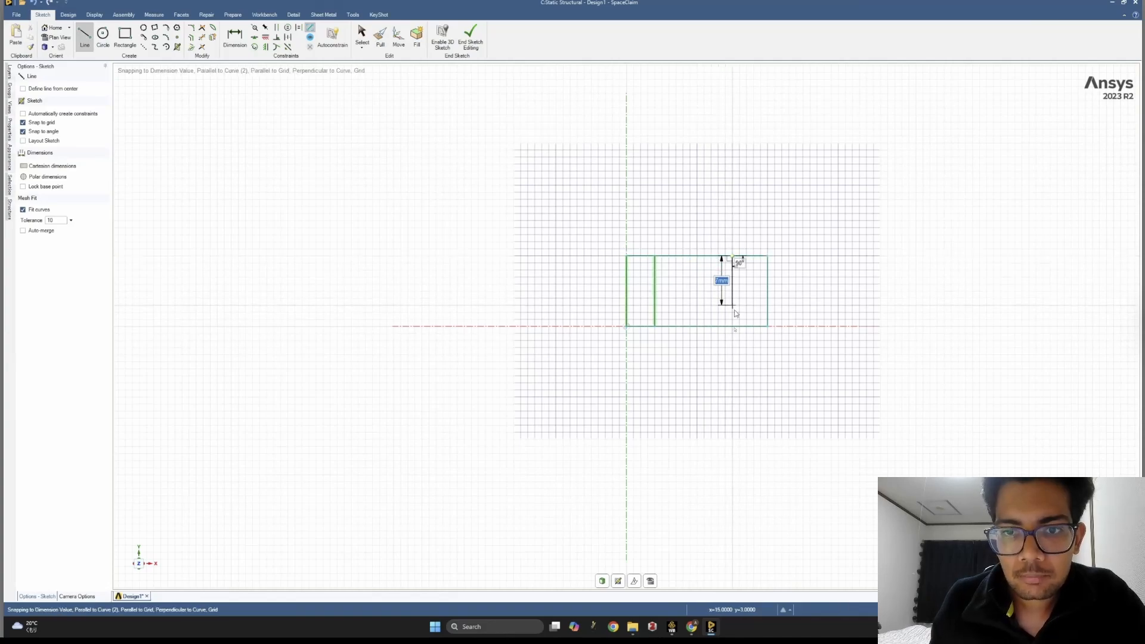
left_click(733, 326)
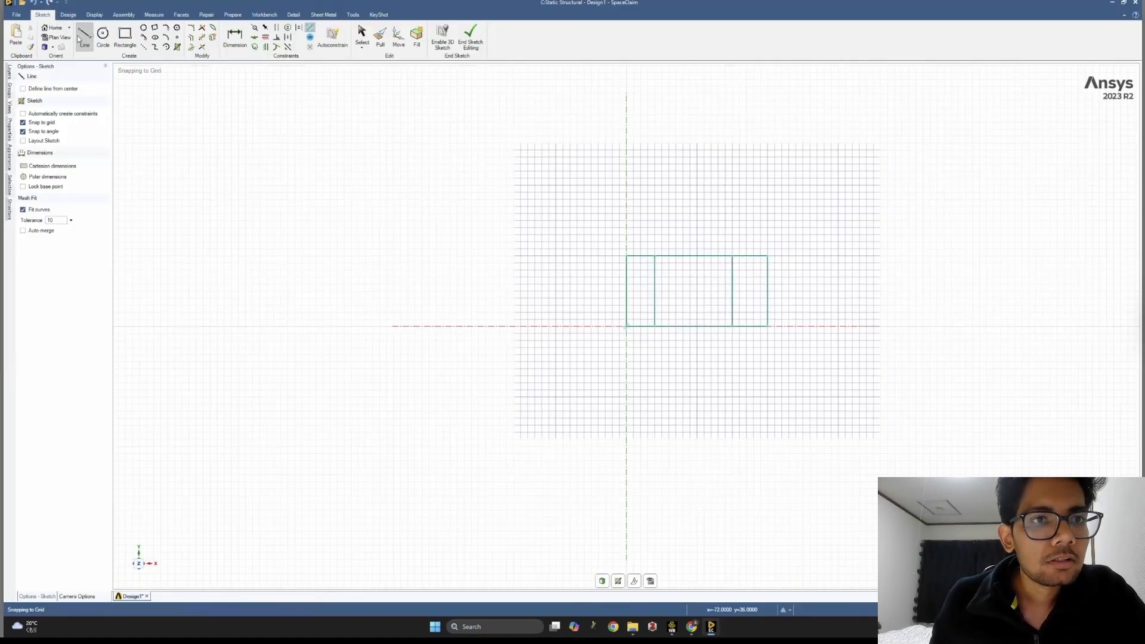
- Sketch a center-defined rectangle 20 mm wide and 10 mm high above the first one, and convert the closed sketches to surfaces
left_click(125, 36)
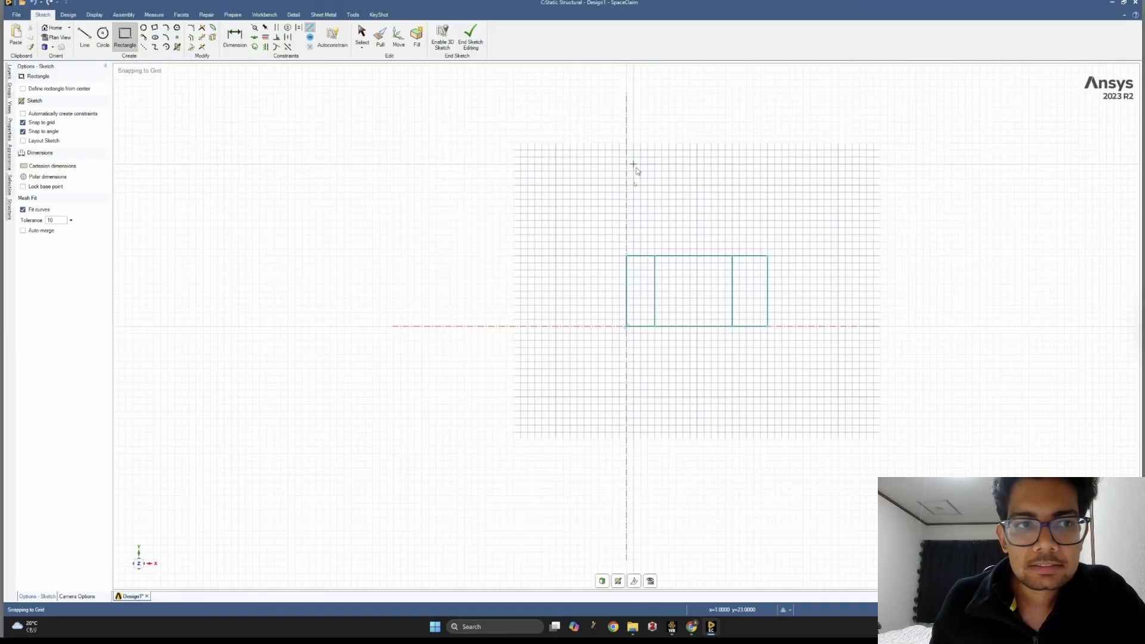
left_click(23, 89)
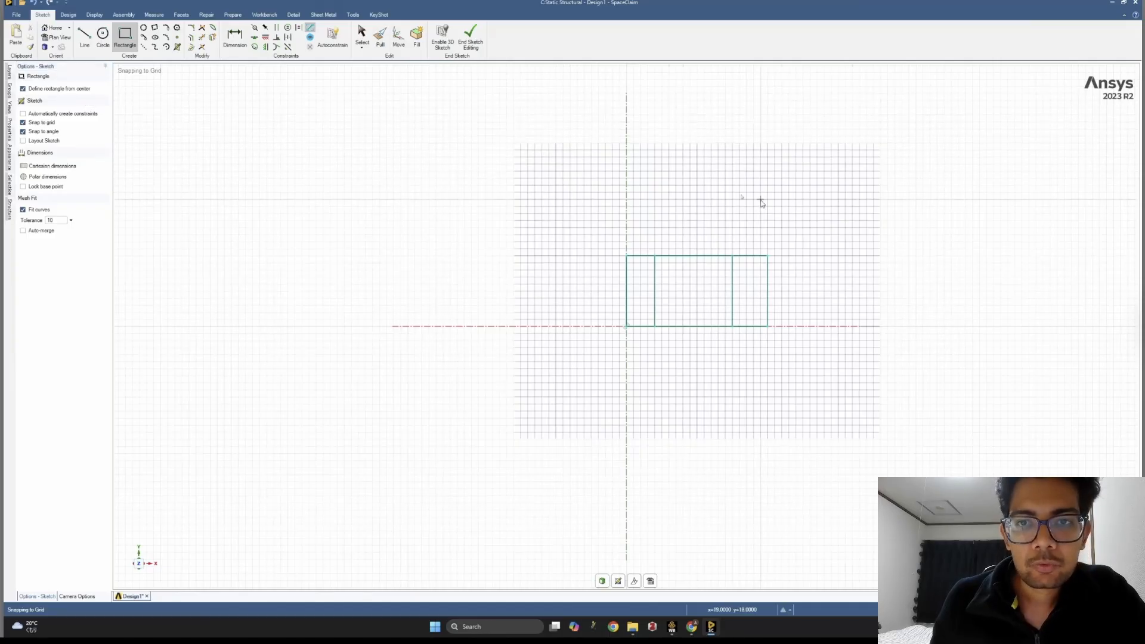
left_click(718, 192)
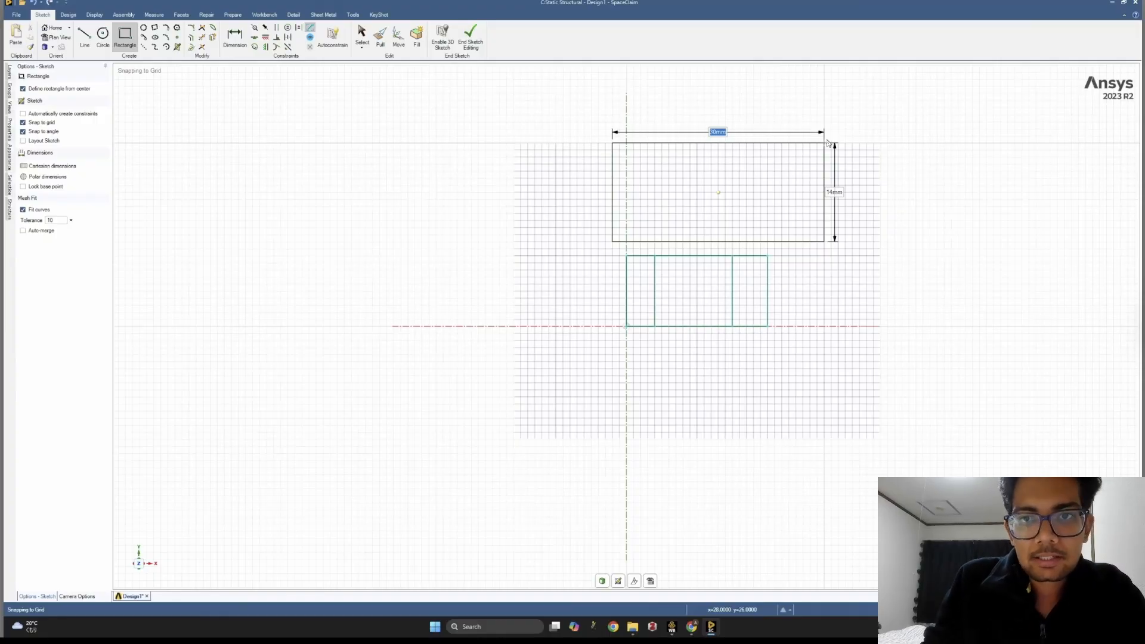
type("20")
key("Tab")
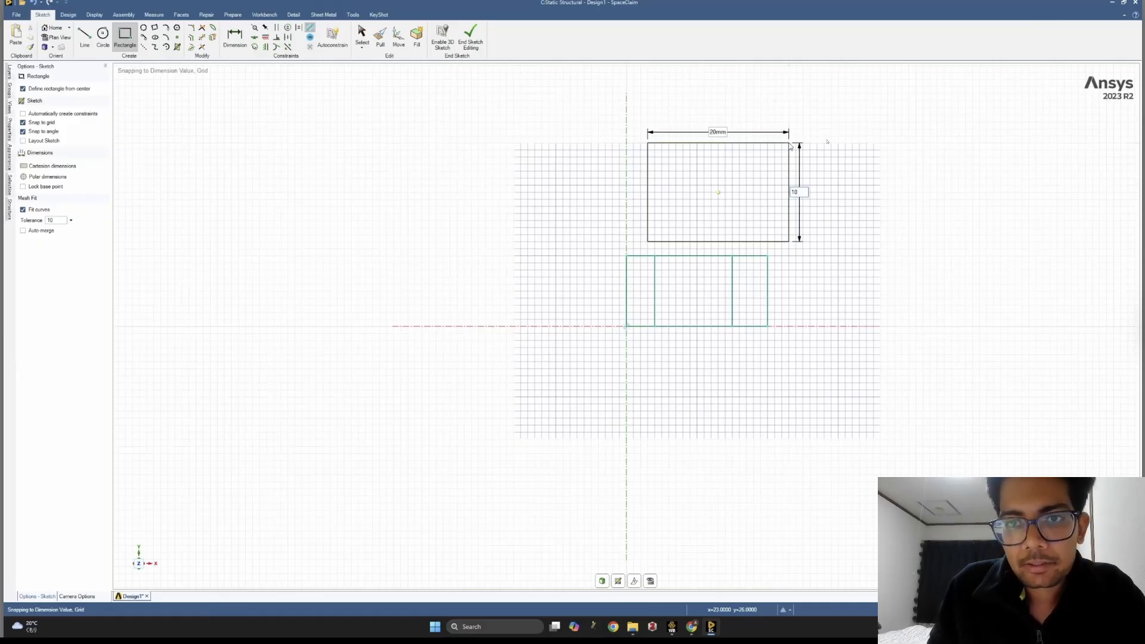
type("10")
key("Return")
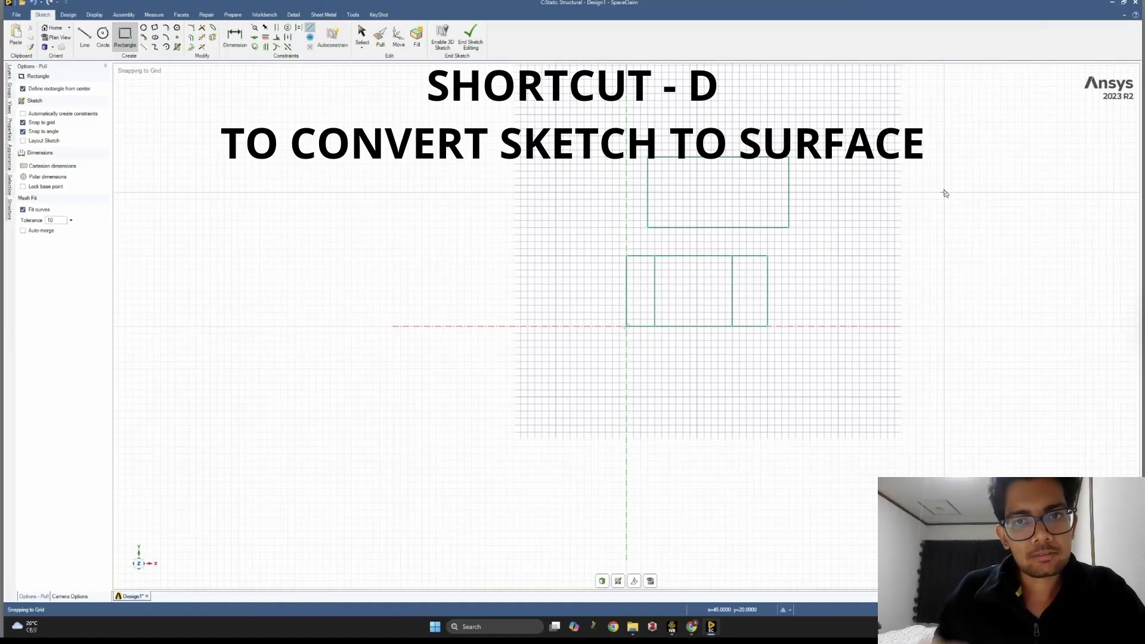
key("d")
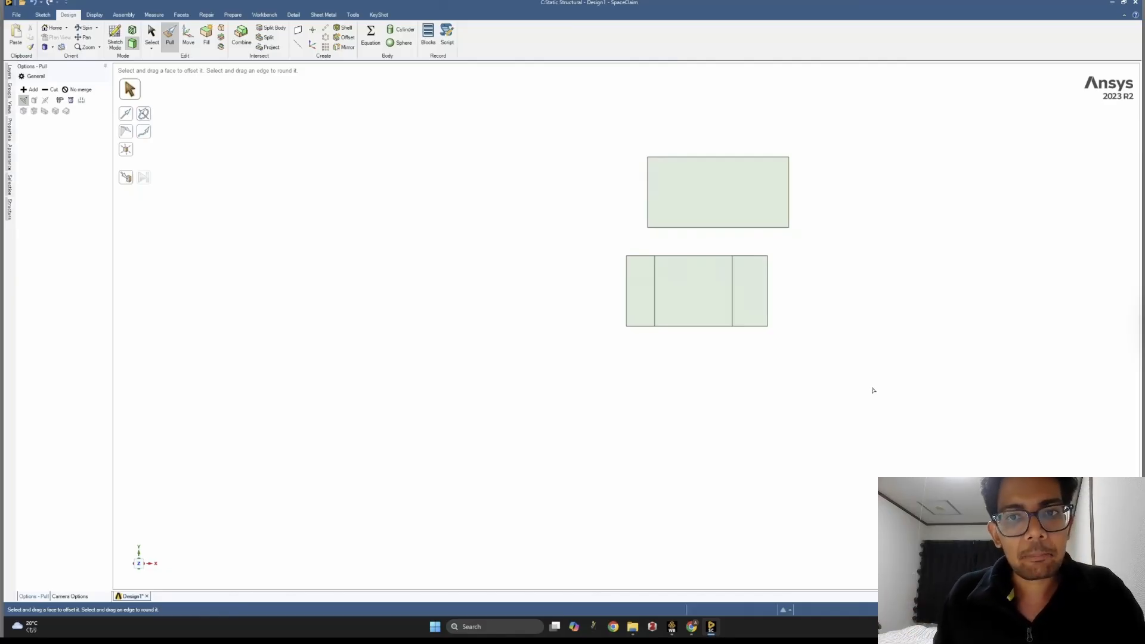
- Show the surfaces in the home view and examine which faces can be picked individually for pulling
key("h")
key("h")
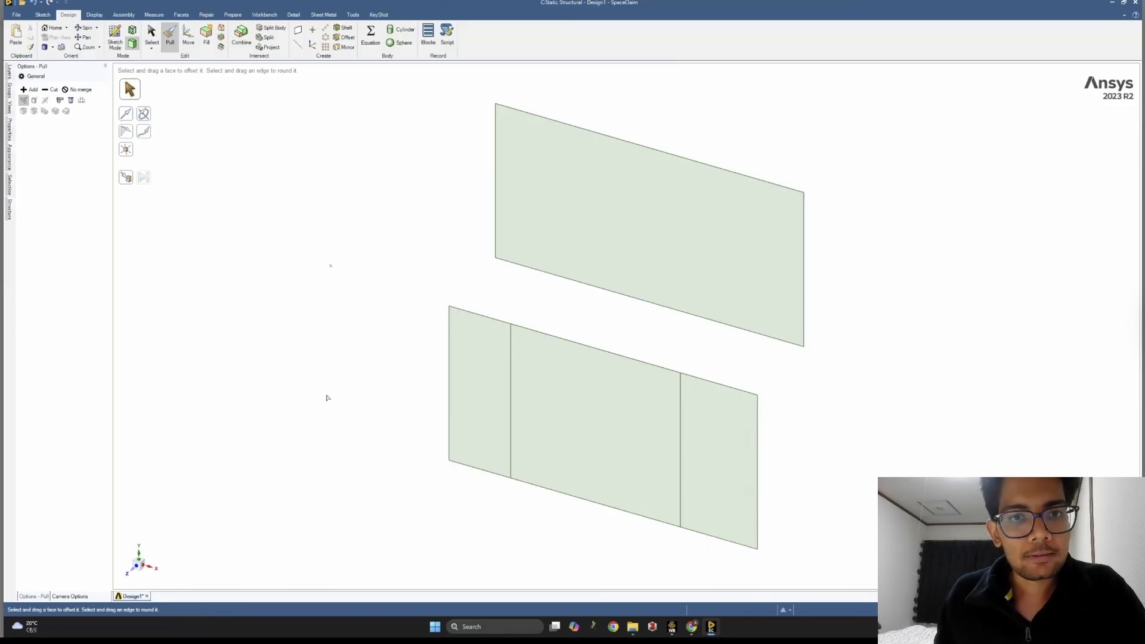
left_click(574, 200)
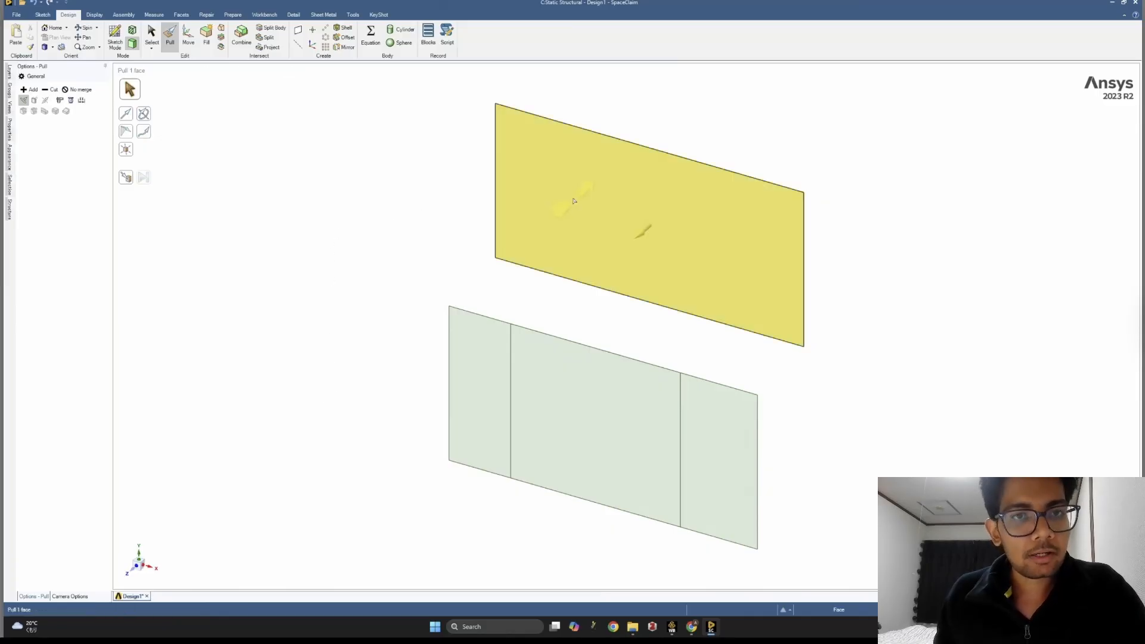
left_click(778, 119)
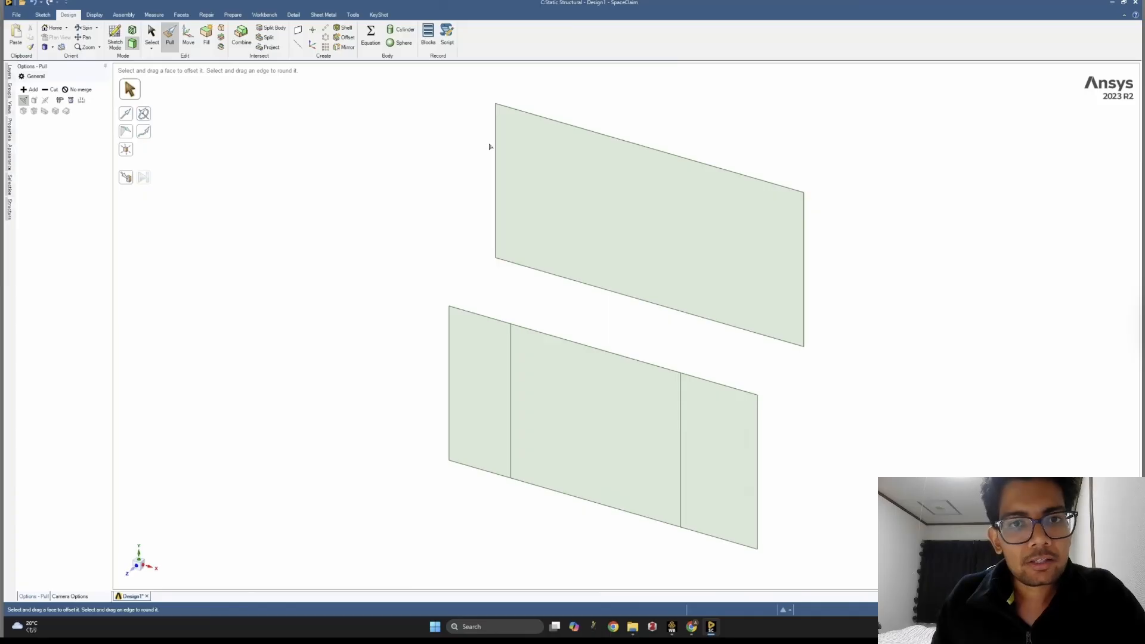
left_click(520, 155)
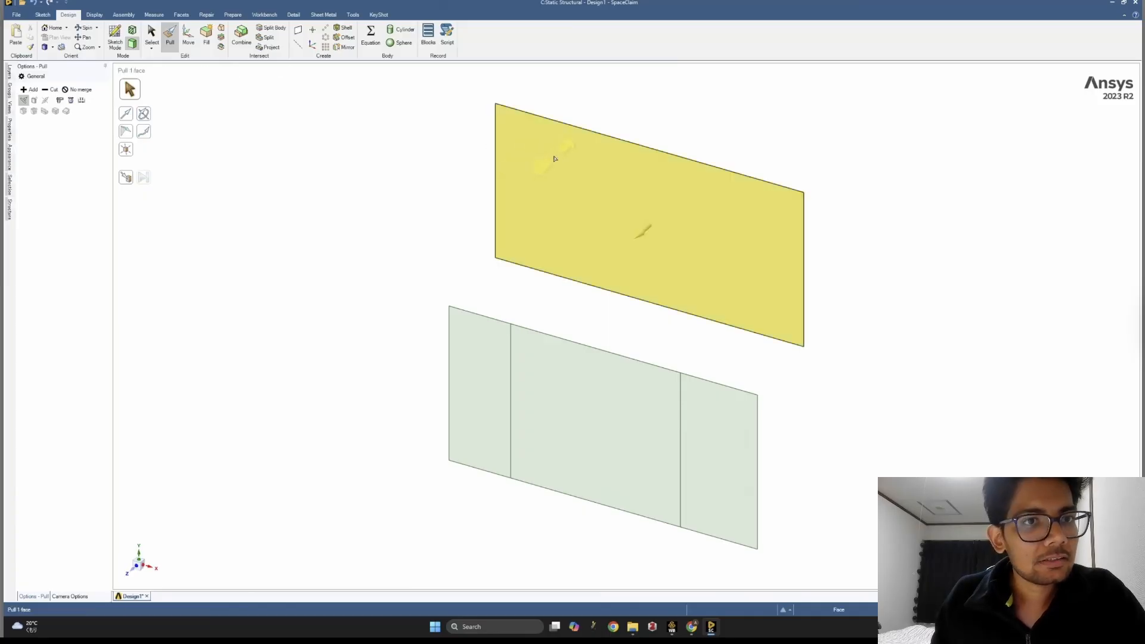
left_click(381, 82)
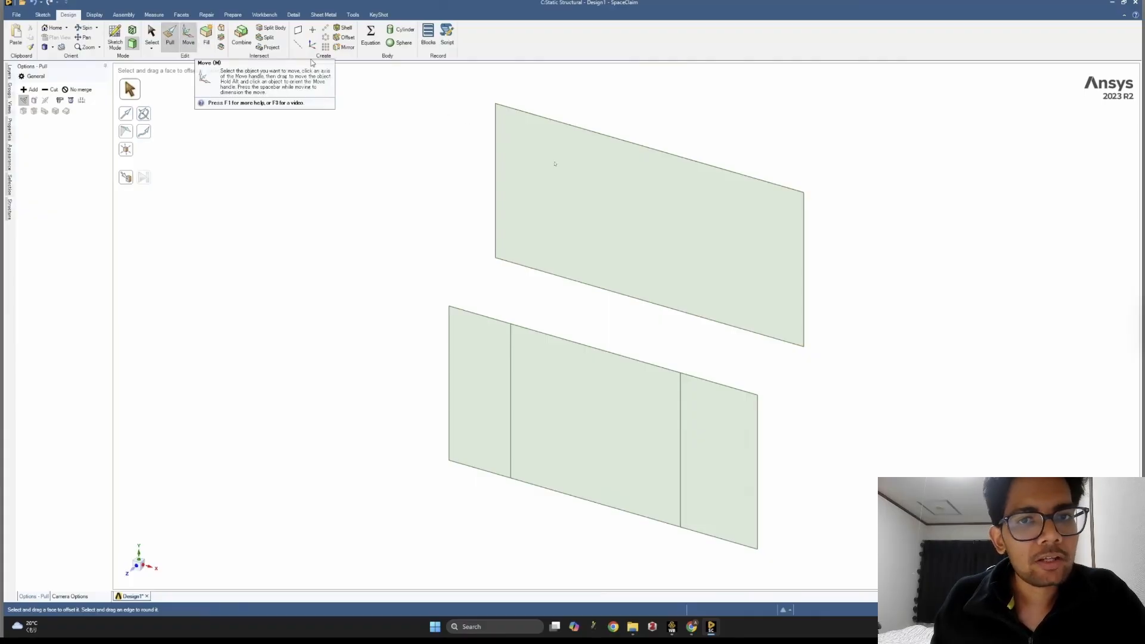
left_click(610, 183)
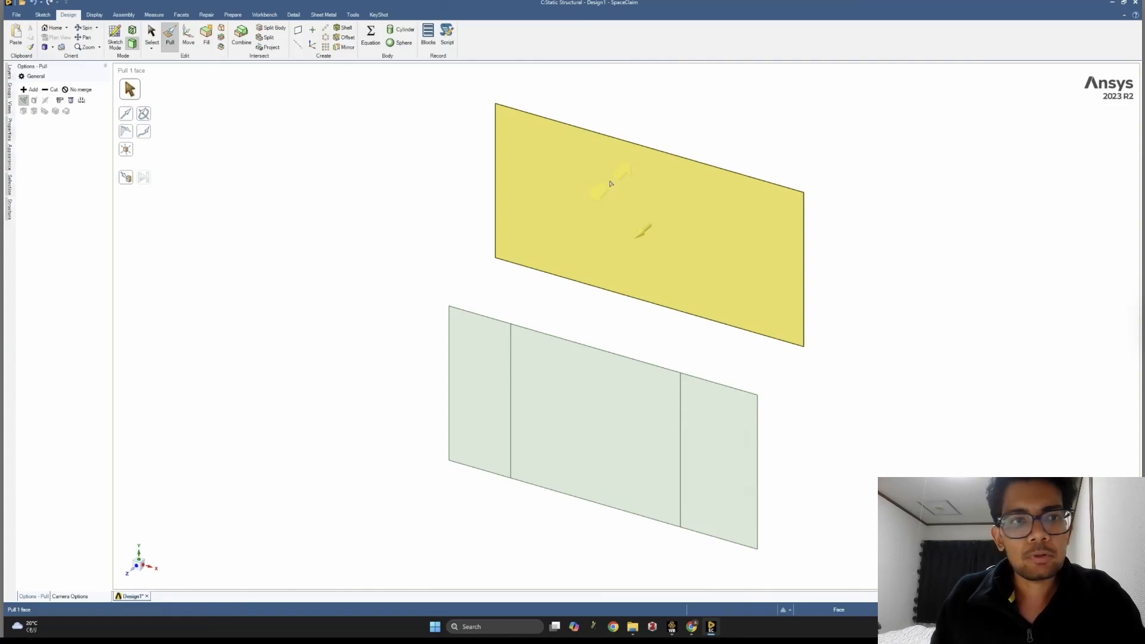
left_click(375, 161)
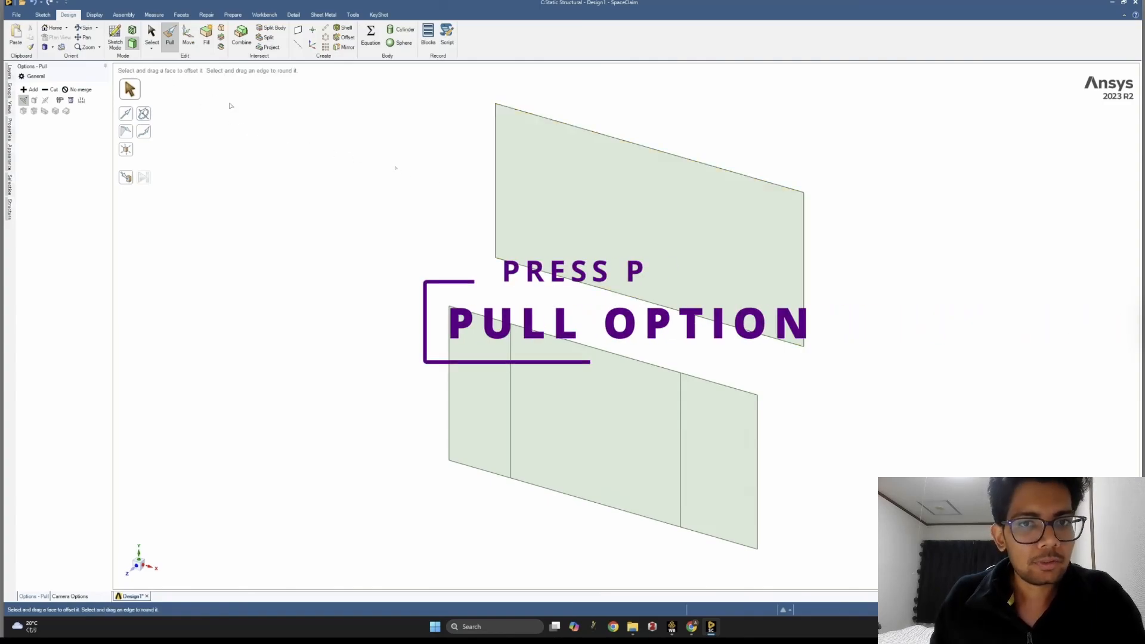
left_click(554, 185)
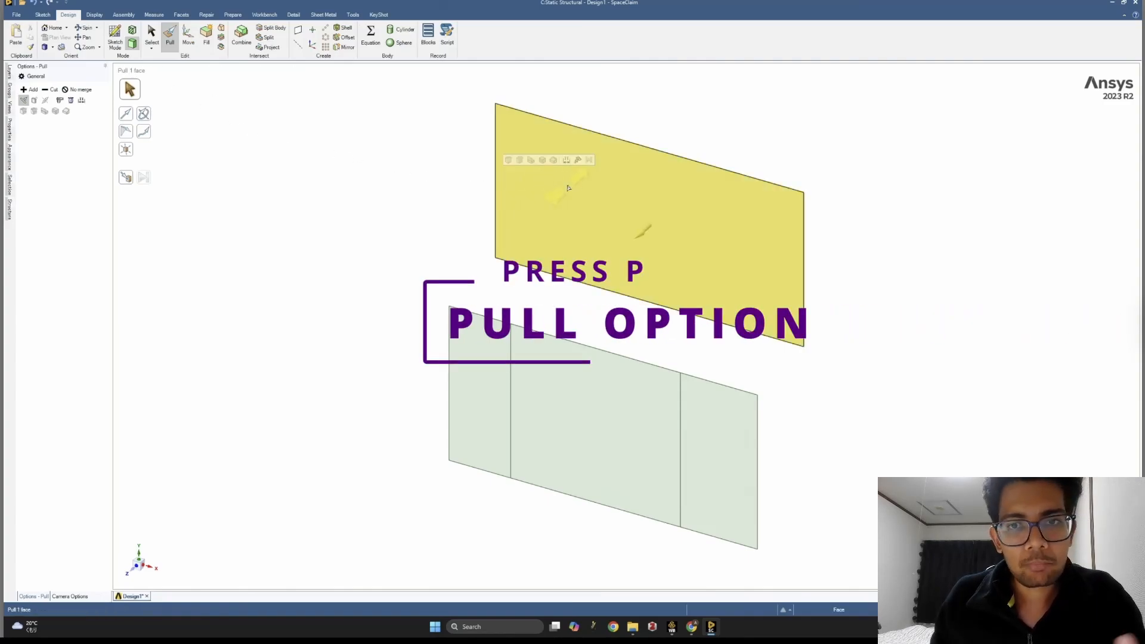
left_click(588, 427)
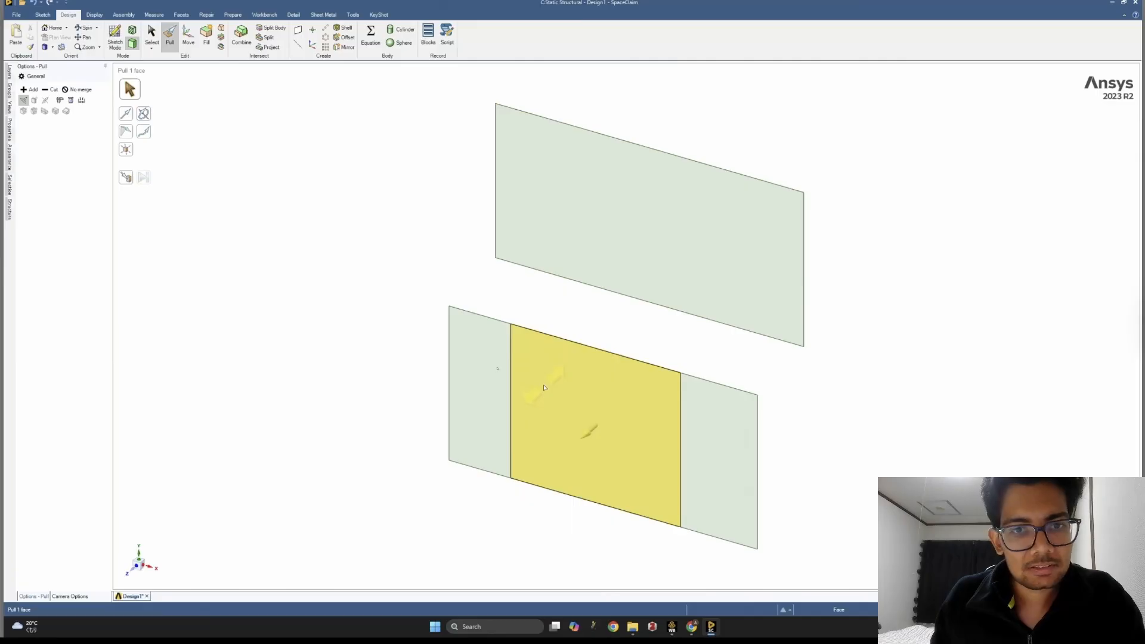
left_click(490, 366)
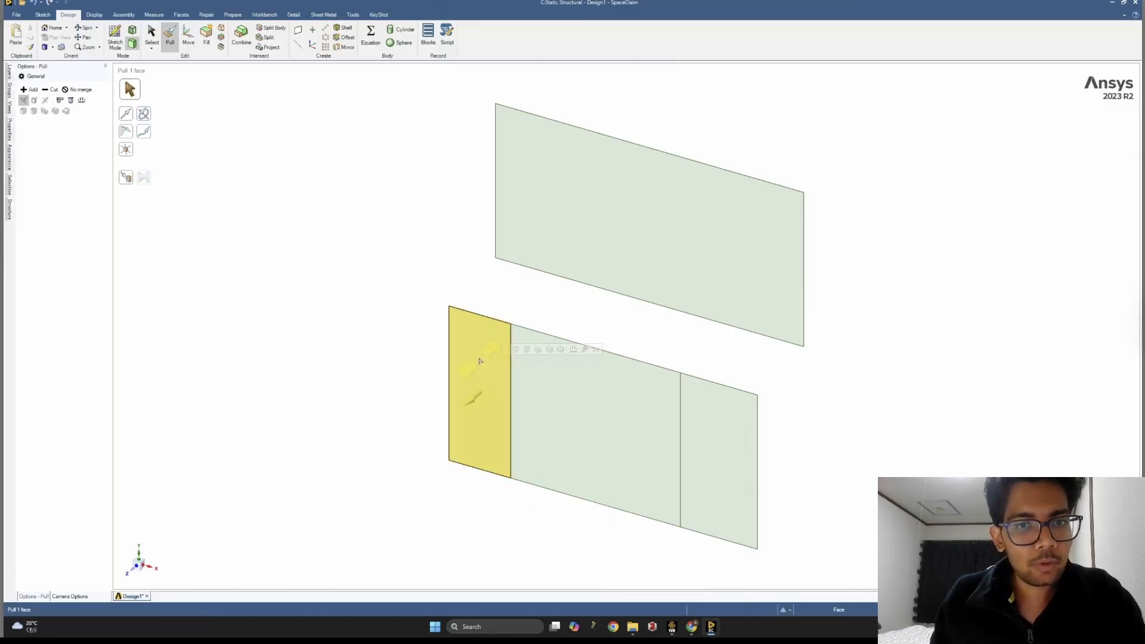
left_click(567, 209)
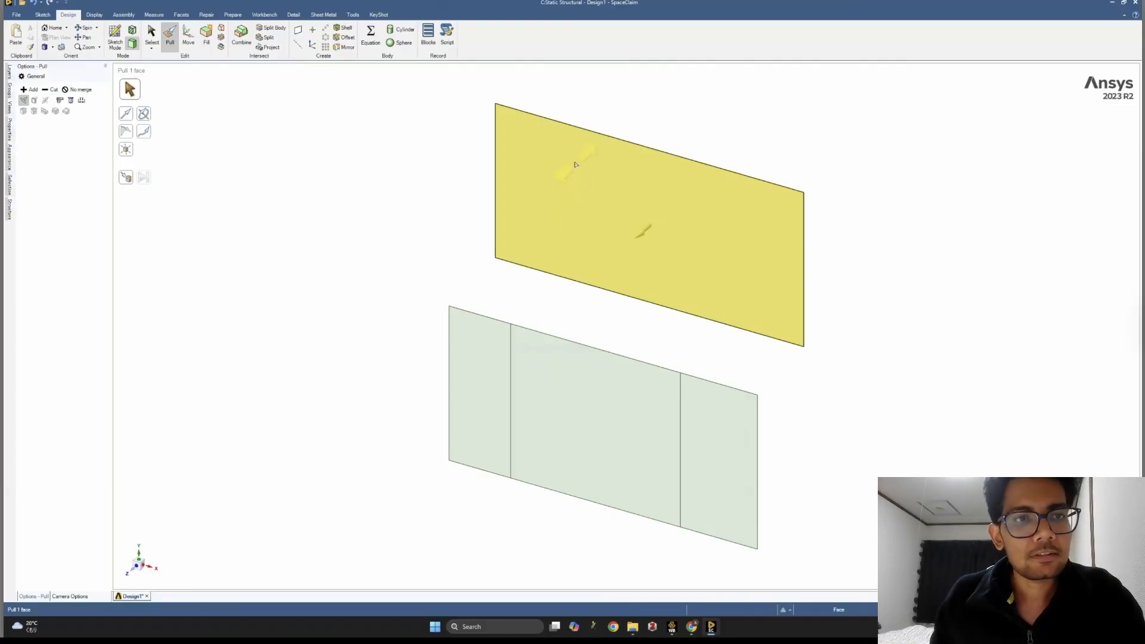
- Pull the upper rectangle's surface 15 mm backward into a solid block
left_click(575, 164)
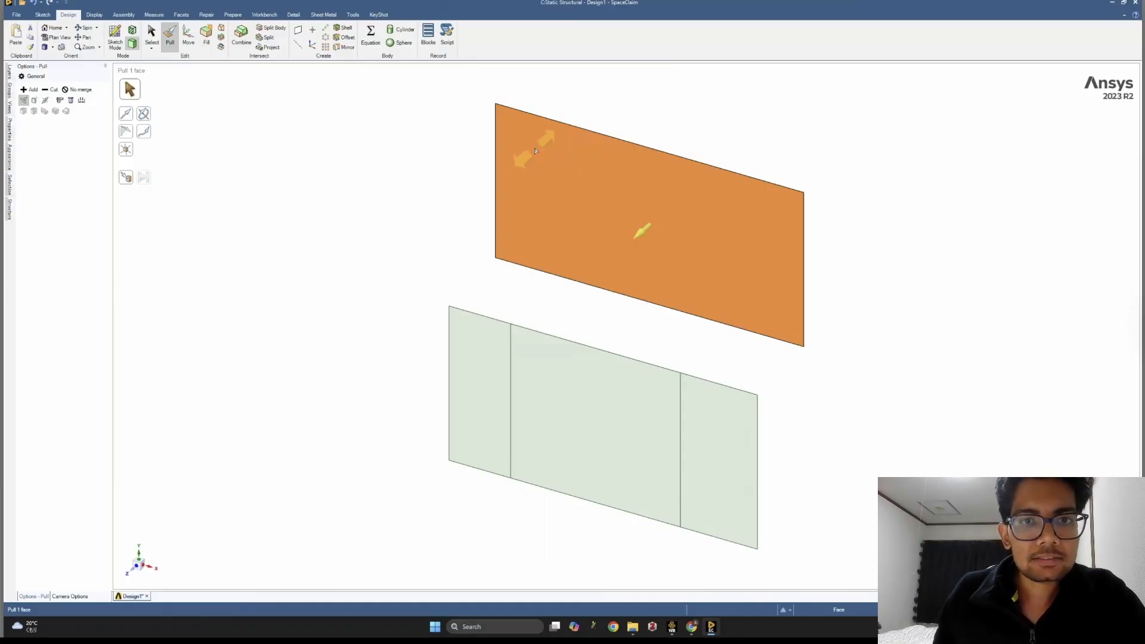
left_click_drag(538, 147, 638, 99)
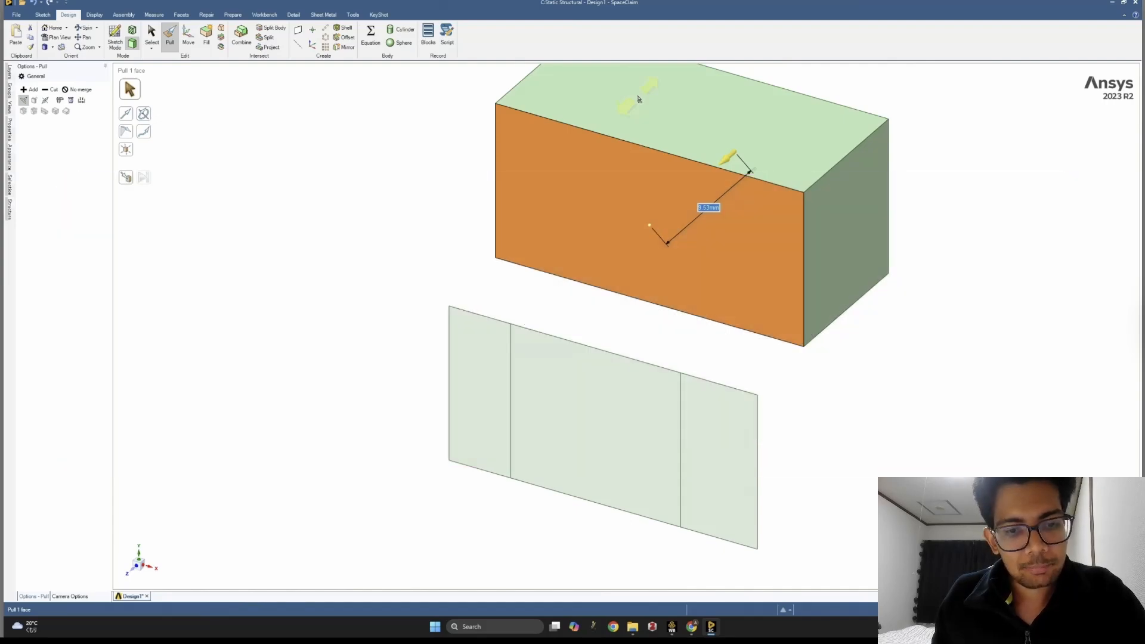
type("15")
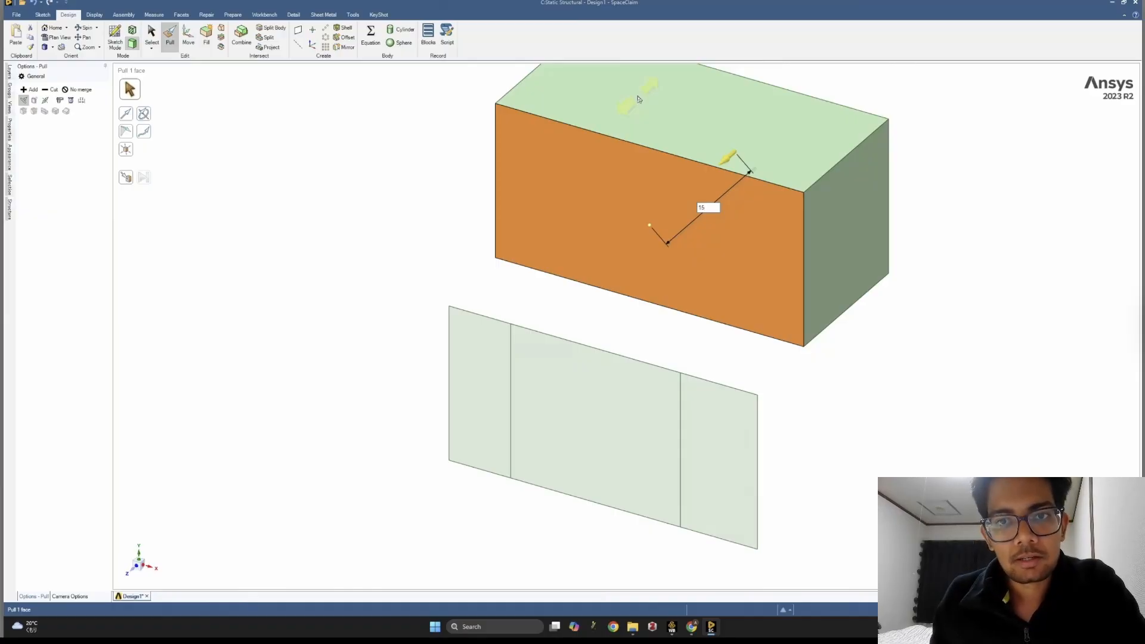
key("Return")
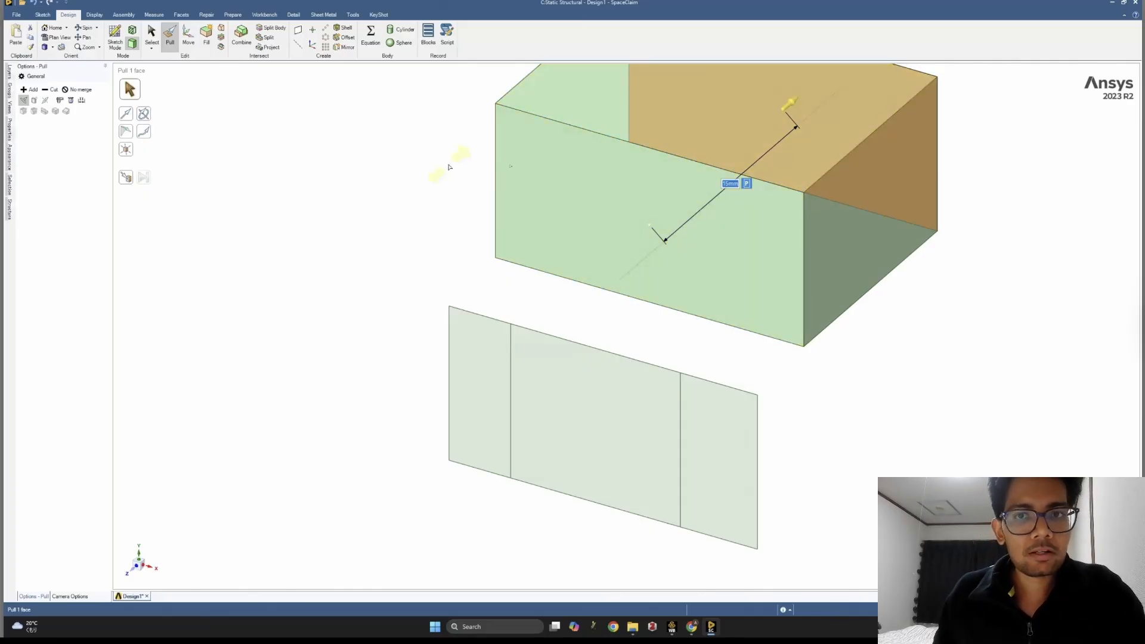
- Pull the left section of the lower rectangle to both sides into a solid, with a distance of 15 mm
left_click(481, 351)
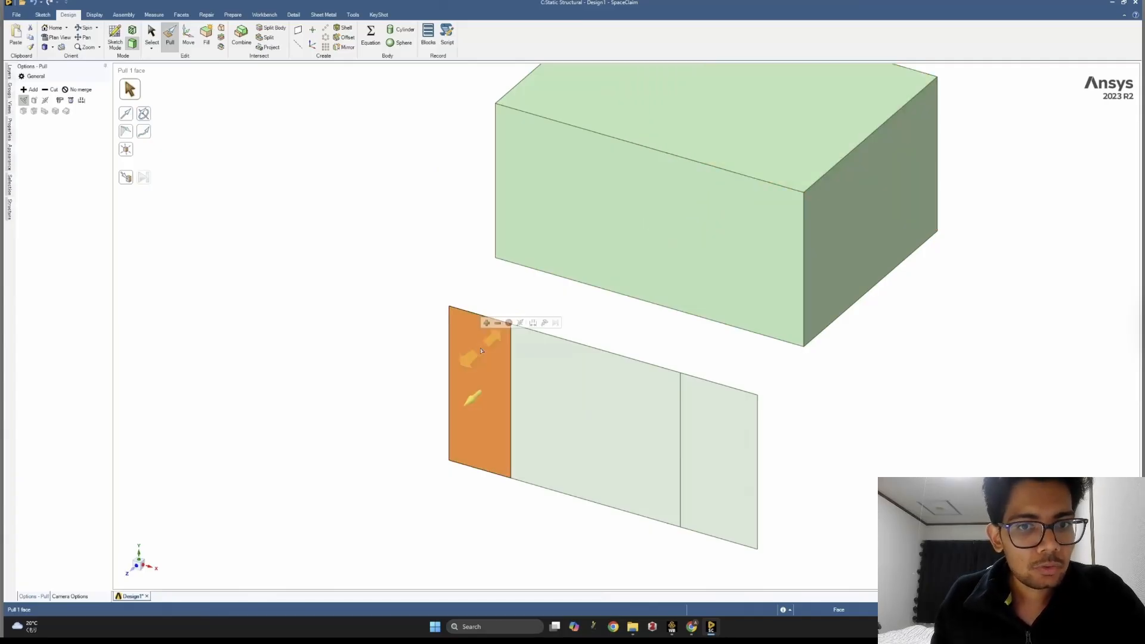
left_click(46, 101)
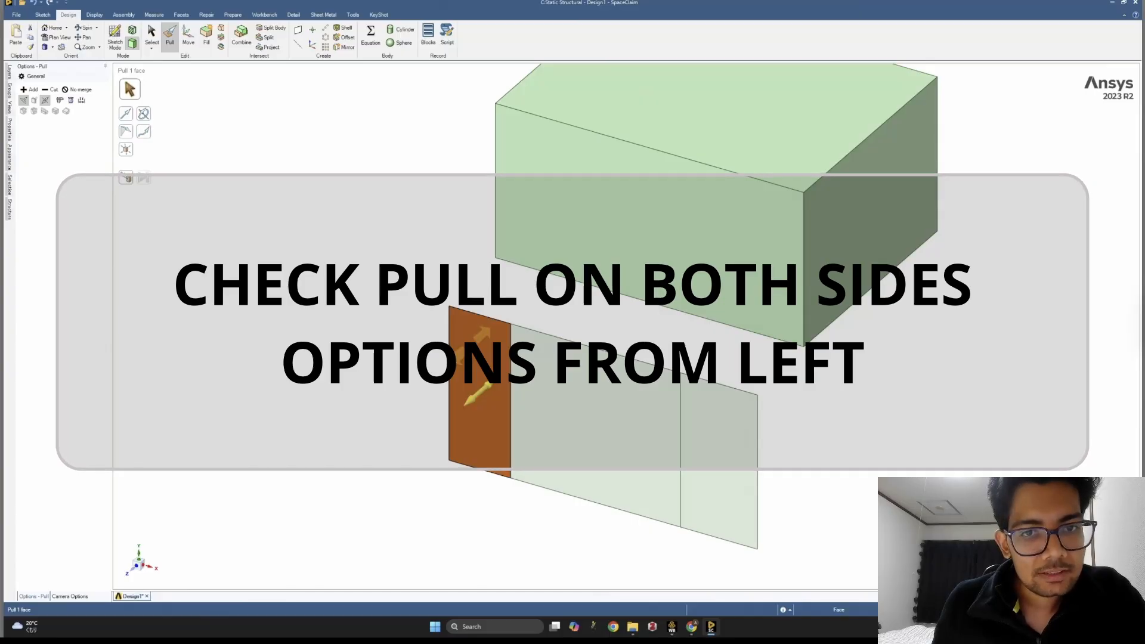
left_click_drag(475, 339, 502, 327)
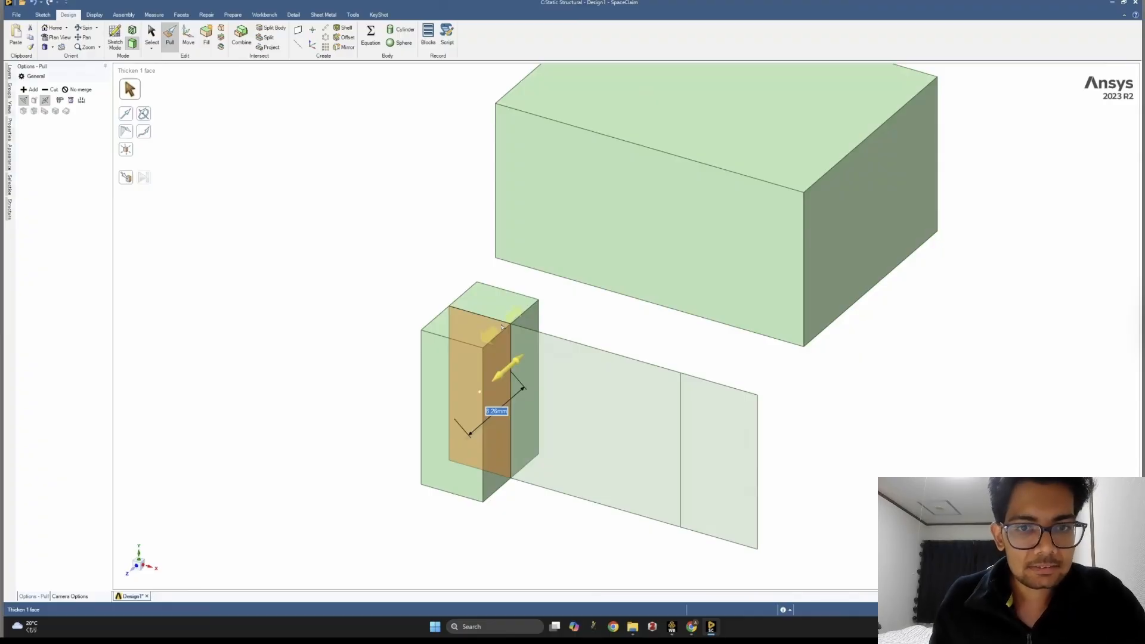
type("1")
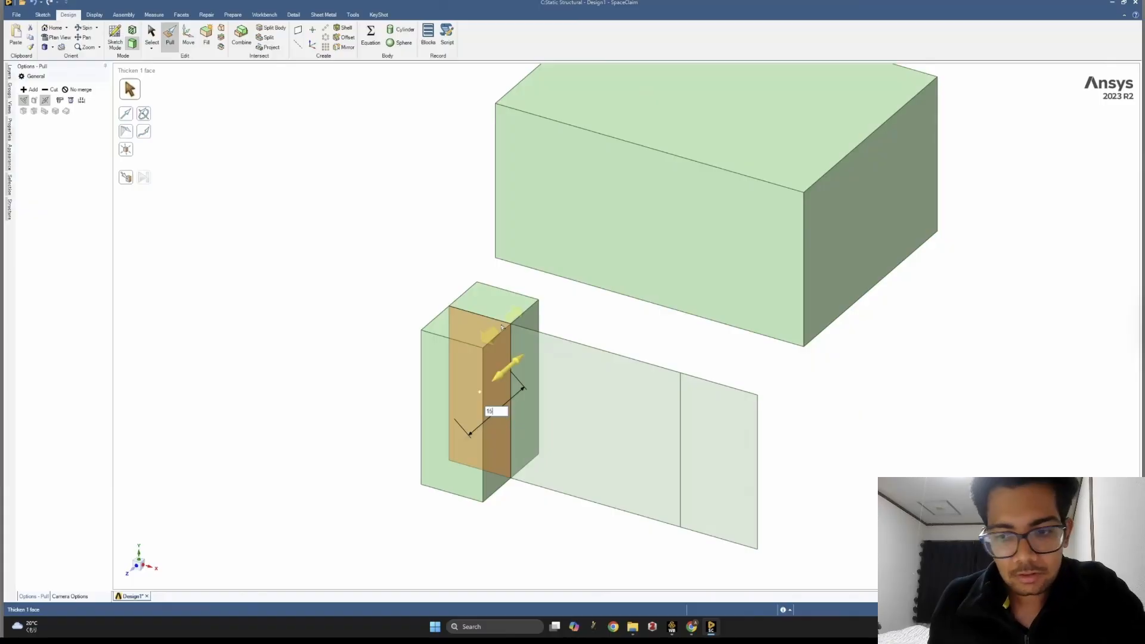
type("5")
key("Return")
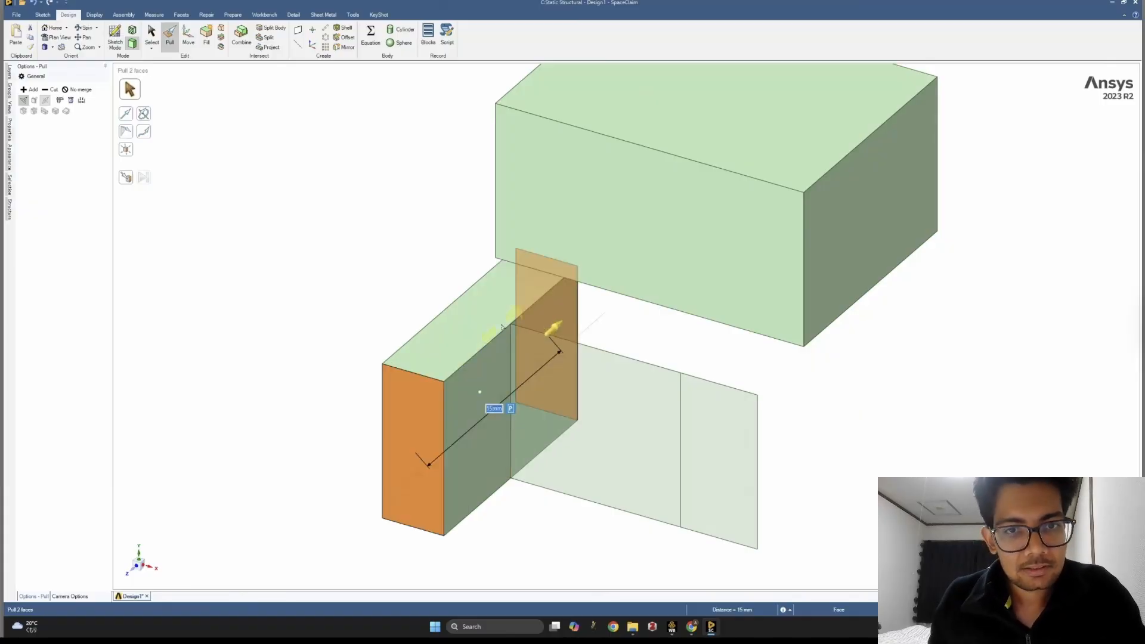
left_click(324, 233)
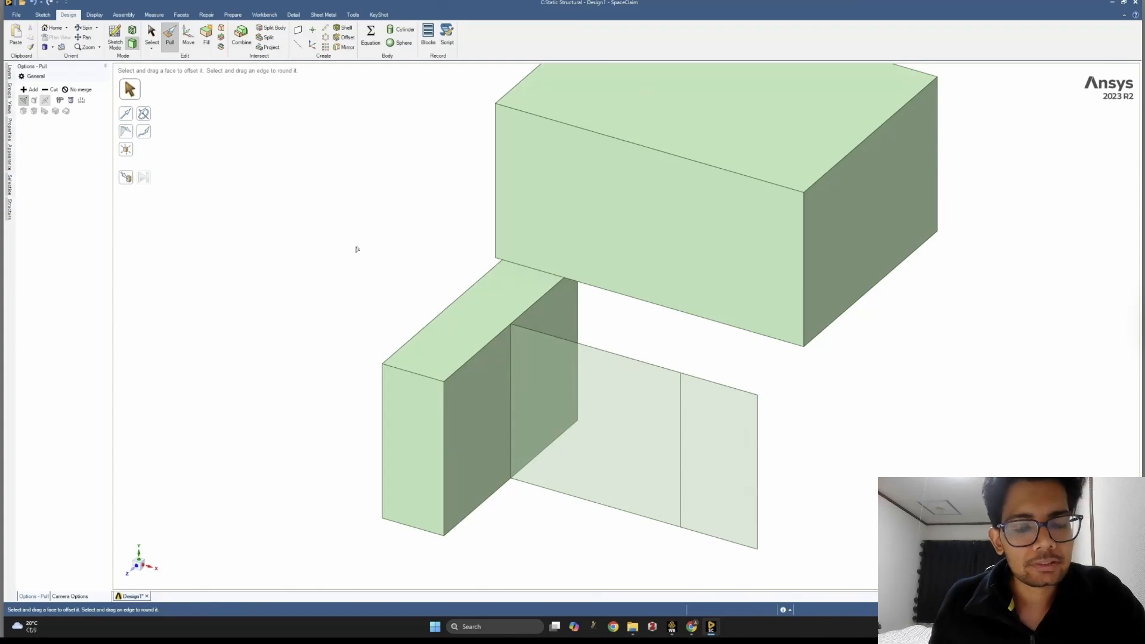
left_click(515, 330)
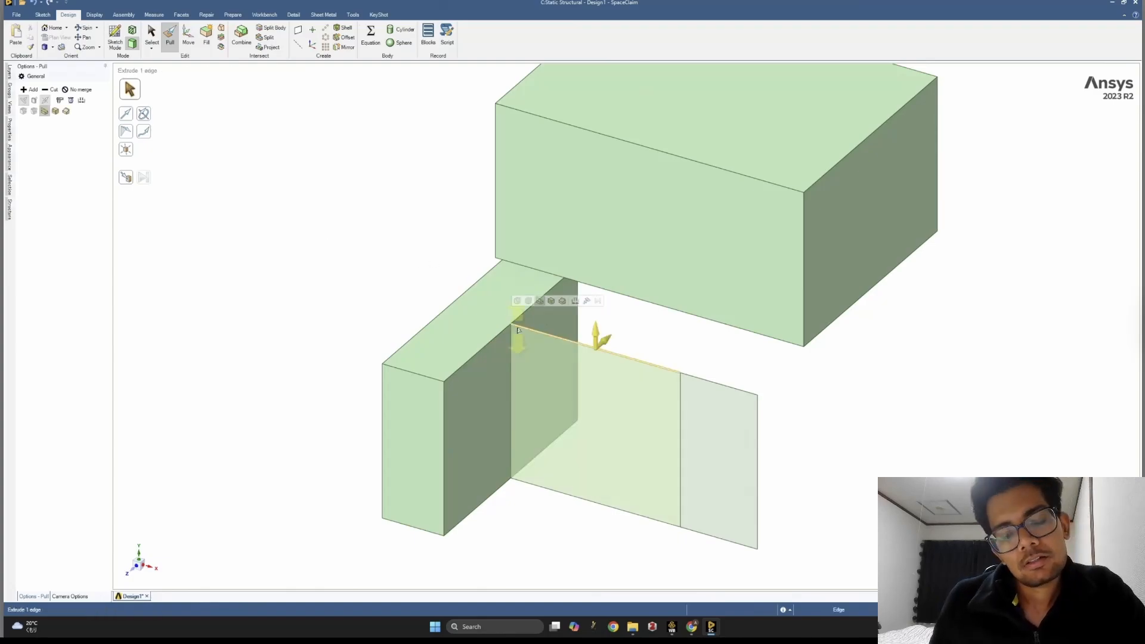
left_click(730, 279)
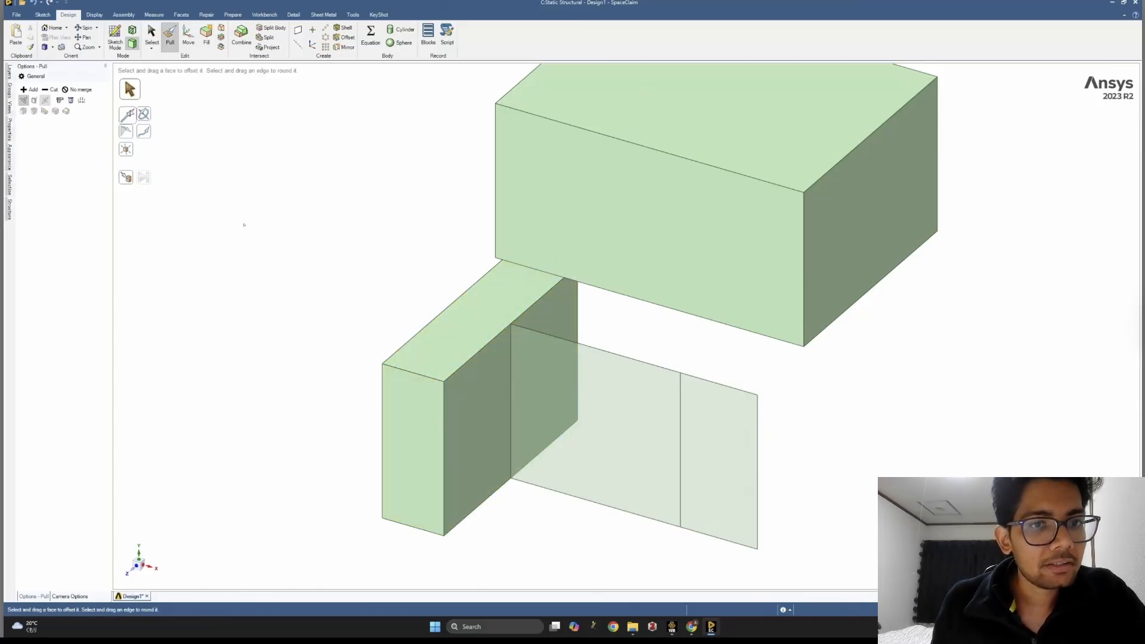
- Cut the front face of the lower left block back by 5 mm using Pull in Cut mode
left_click(50, 90)
left_click(415, 435)
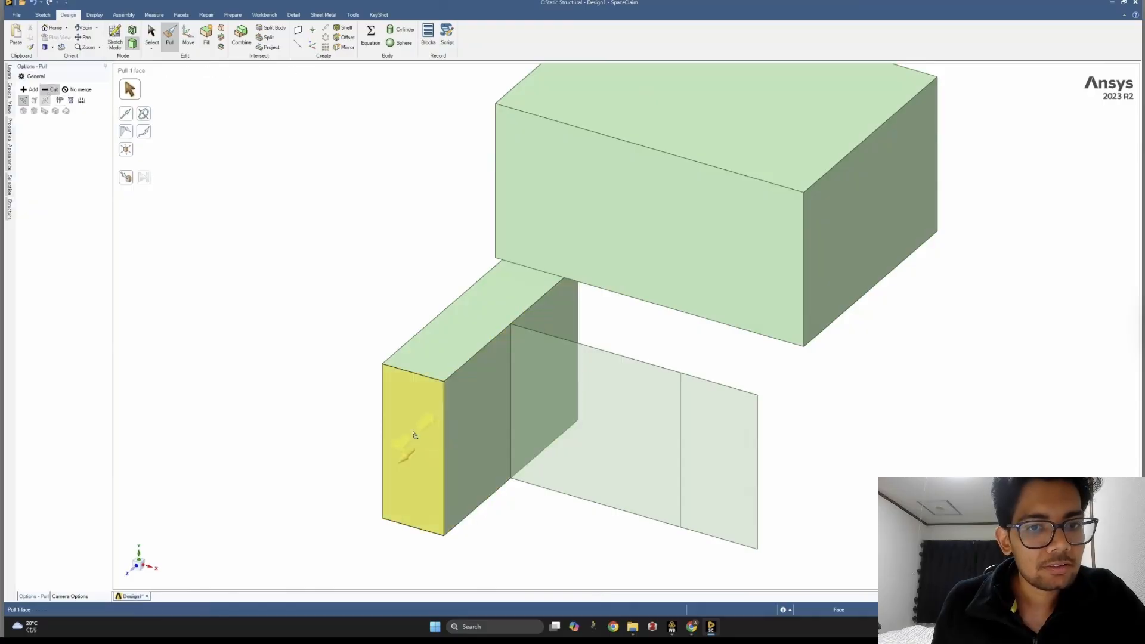
left_click(415, 435)
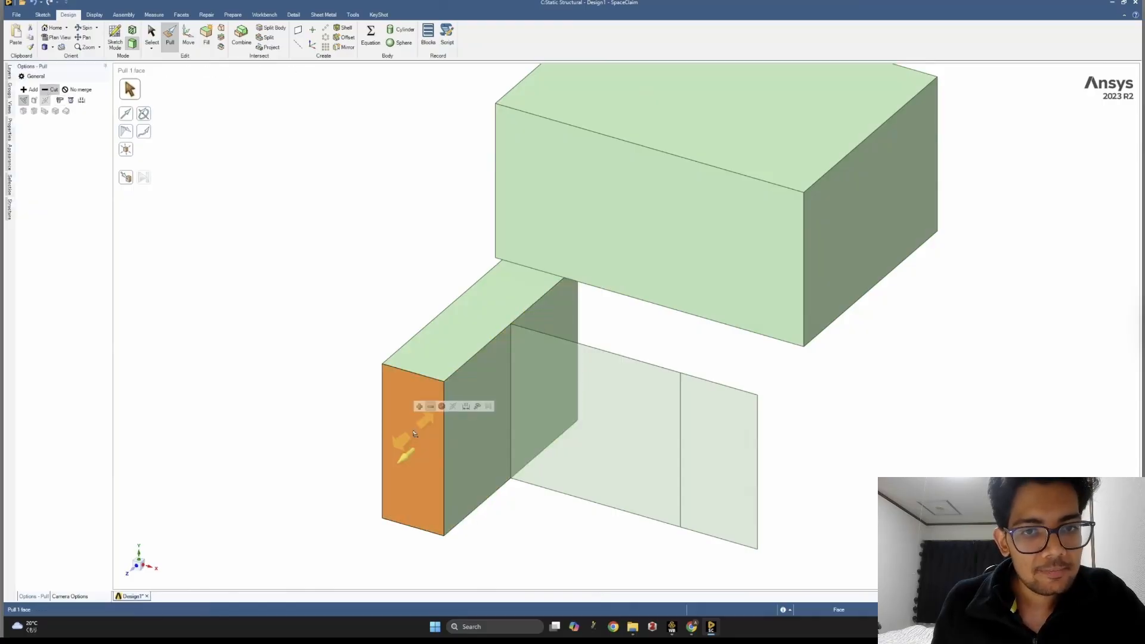
left_click_drag(415, 433, 478, 394)
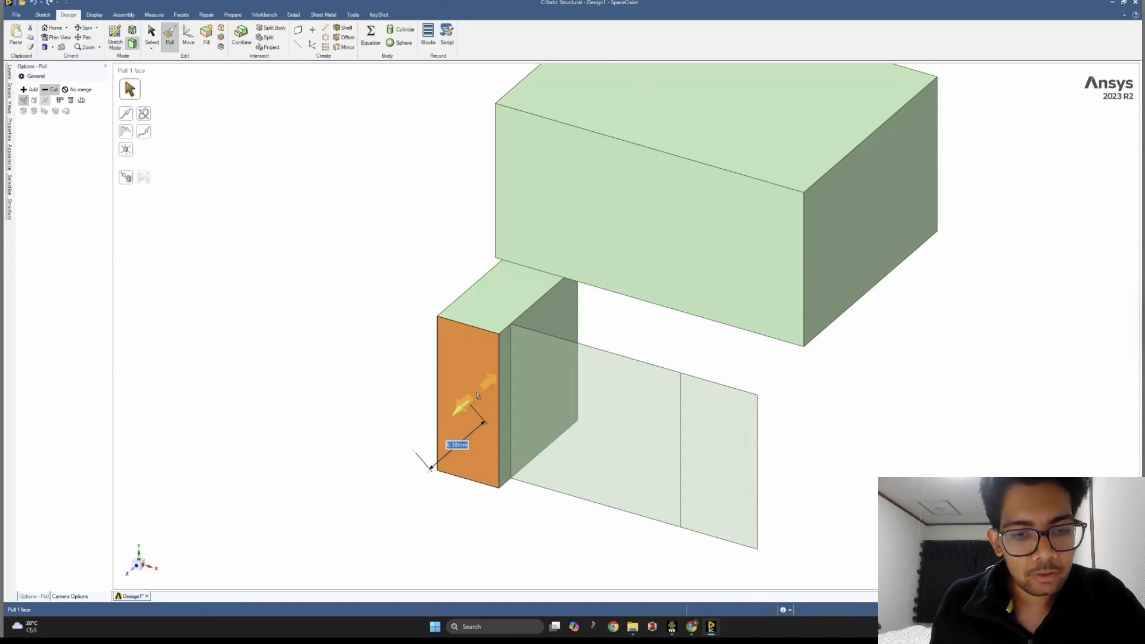
type("5")
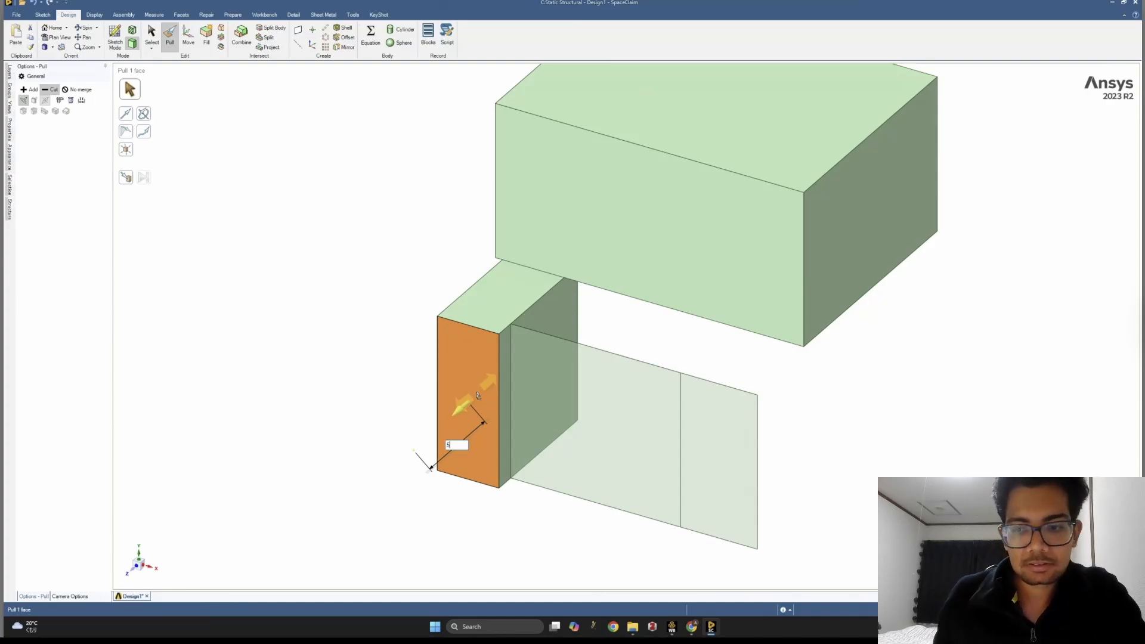
key("Return")
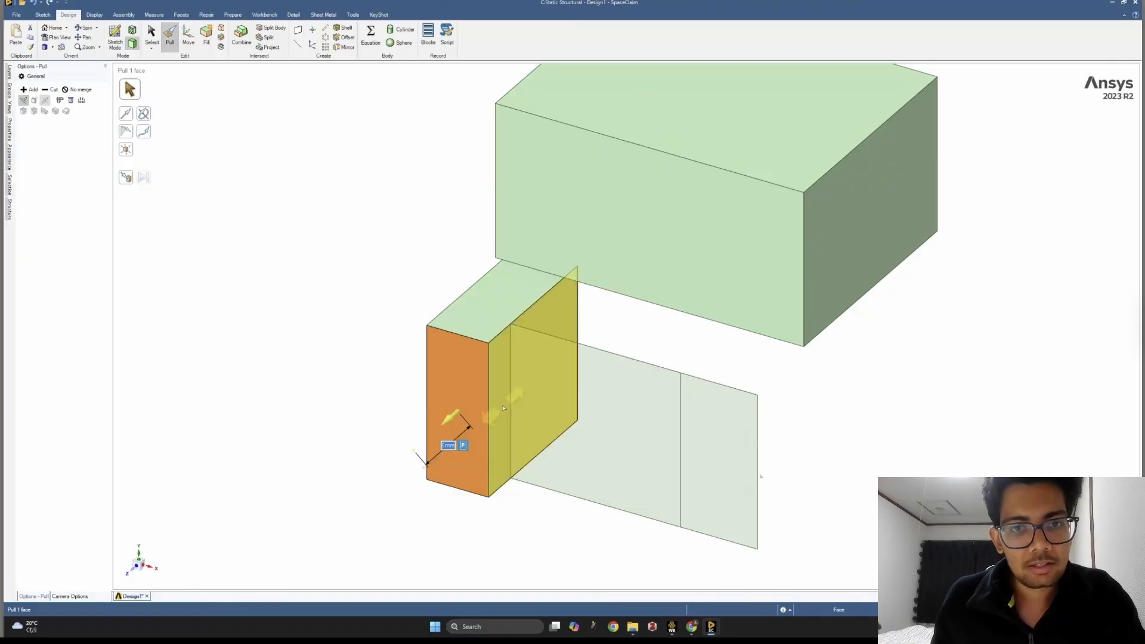
left_click(1026, 456)
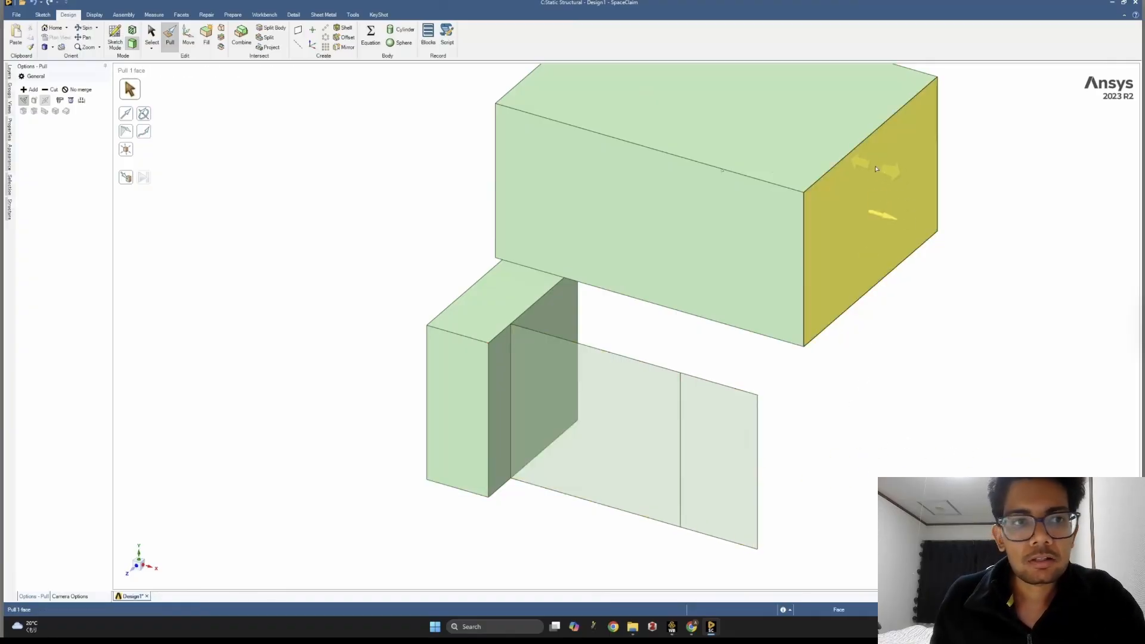
- Pull the right section of the lower rectangle 25 mm forward into a solid, with Pull Both Sides turned off
left_click(643, 231)
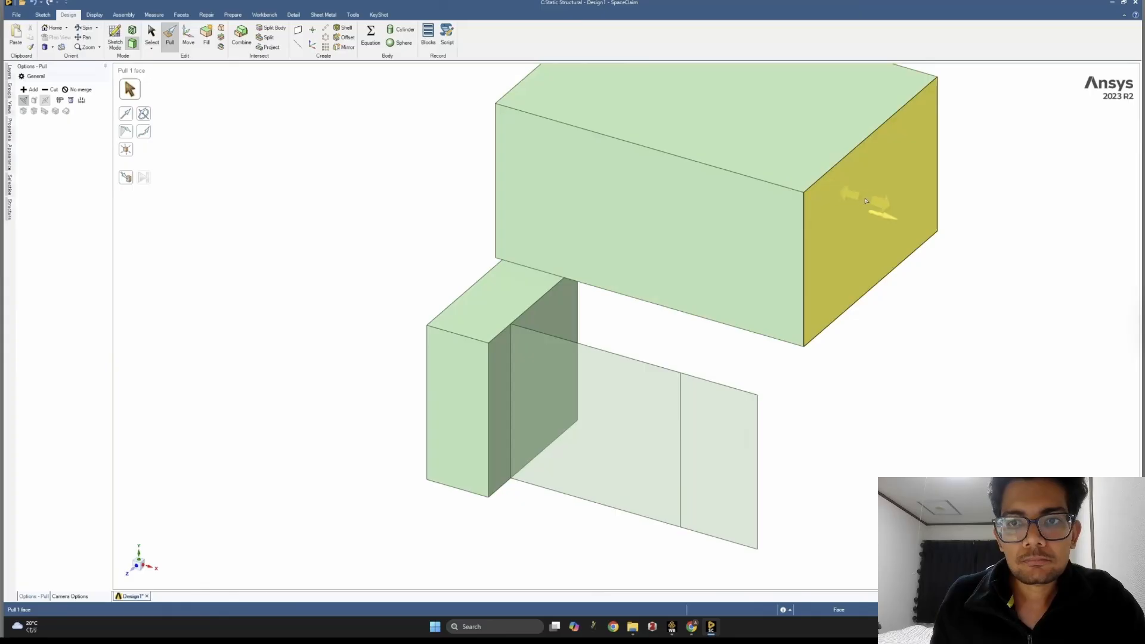
left_click(714, 451)
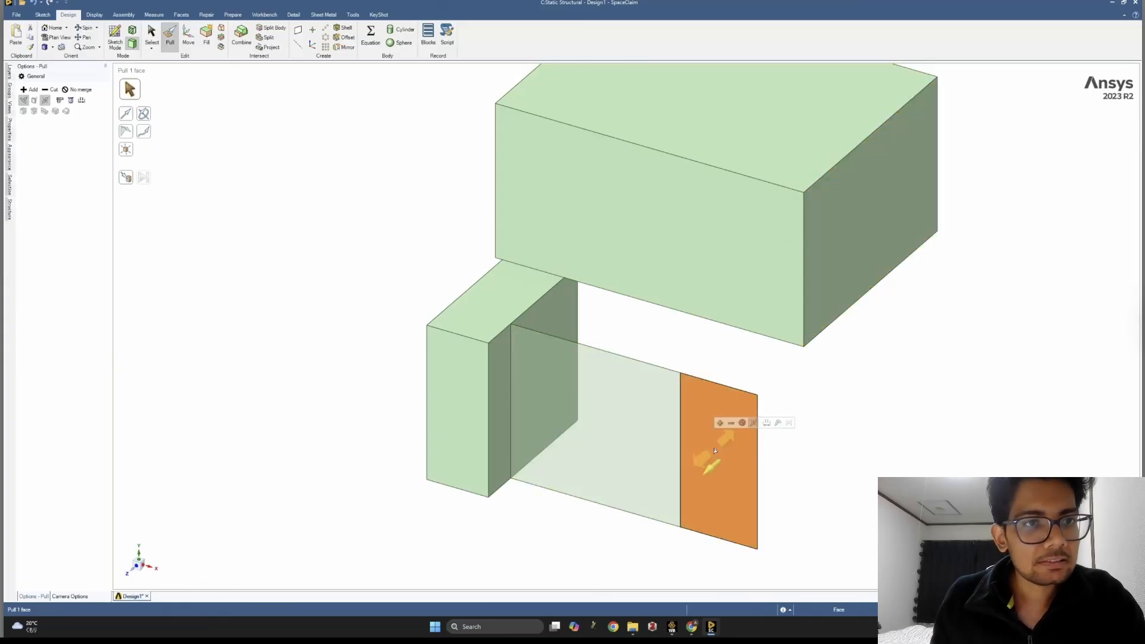
left_click(48, 101)
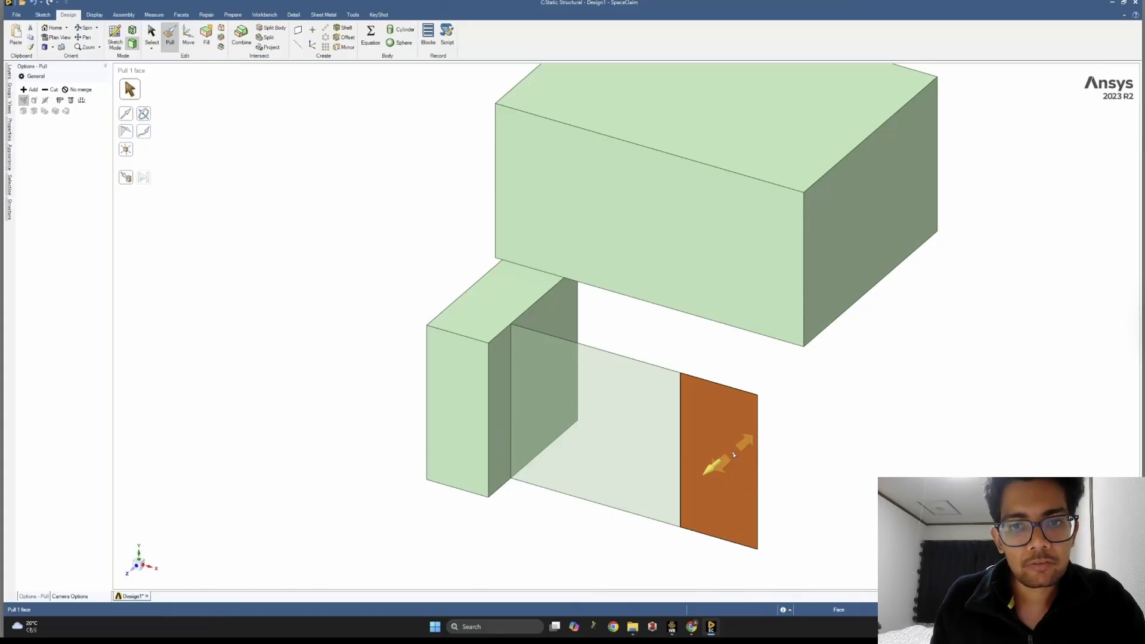
left_click_drag(734, 455, 725, 458)
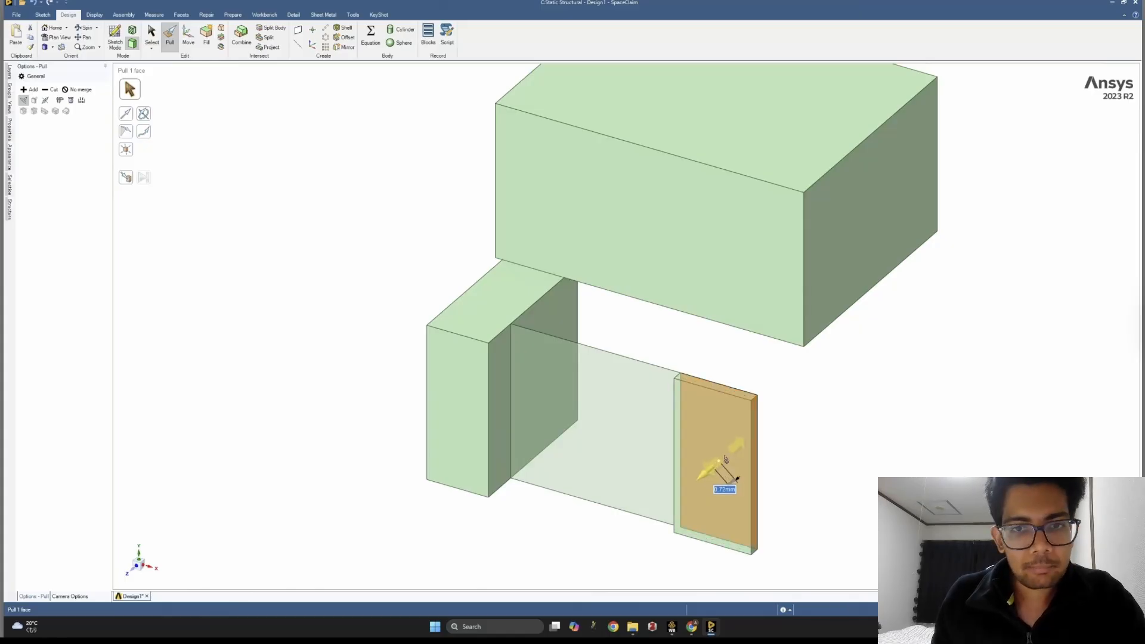
left_click_drag(725, 458, 549, 513)
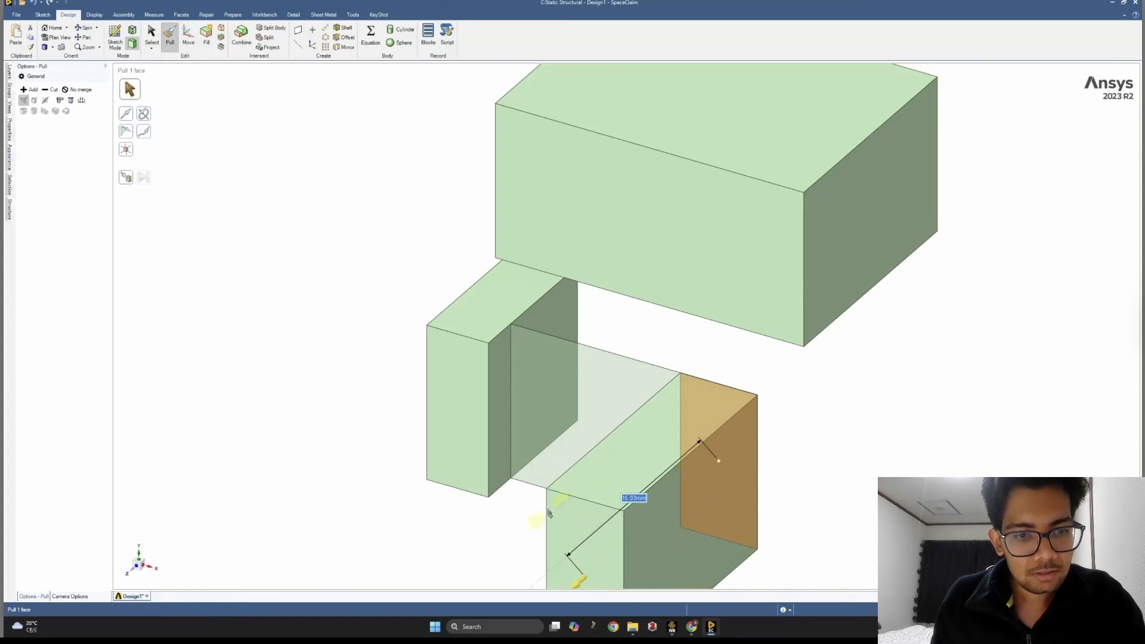
type("25")
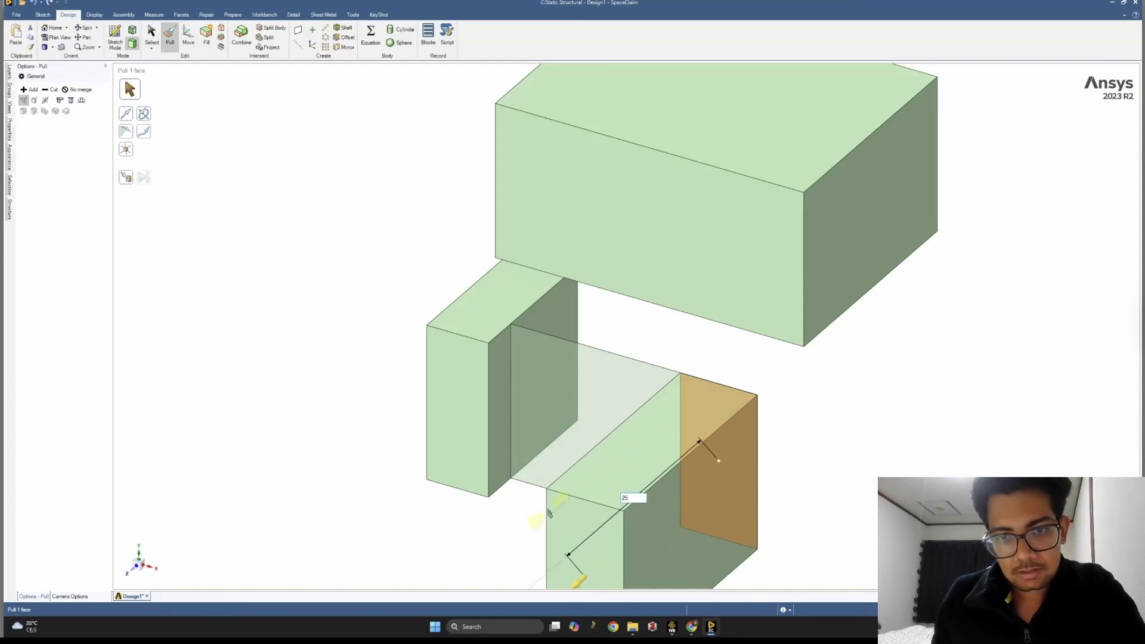
key("Return")
scroll(626, 330, "down", 3)
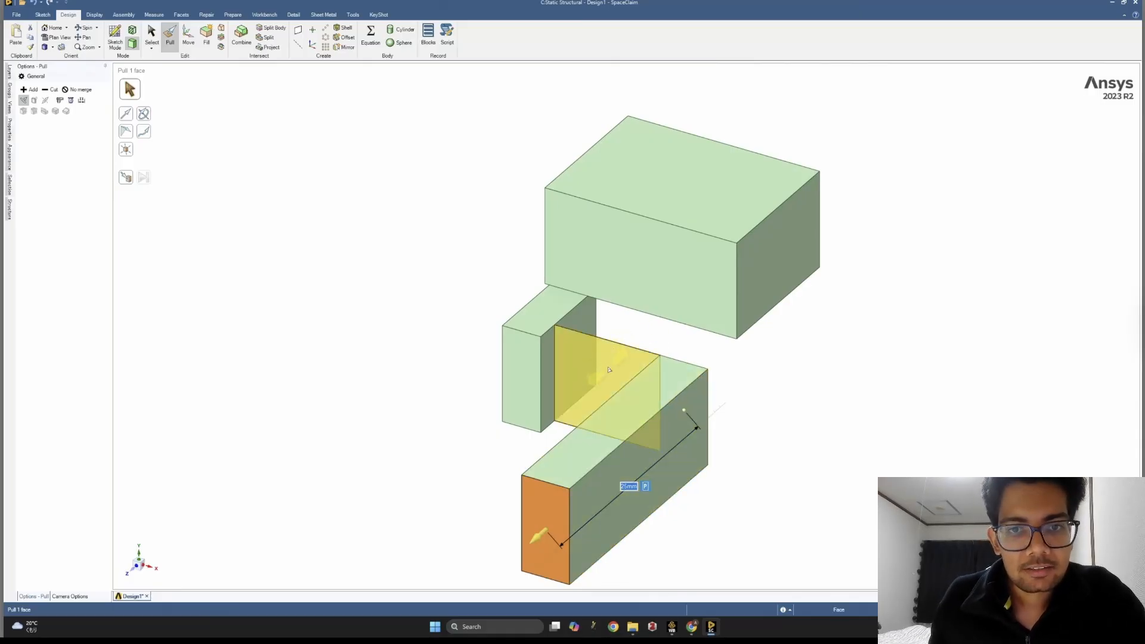
- Extend the front face of the lower right block to a total depth of about 27 mm
left_click_drag(608, 369, 618, 364)
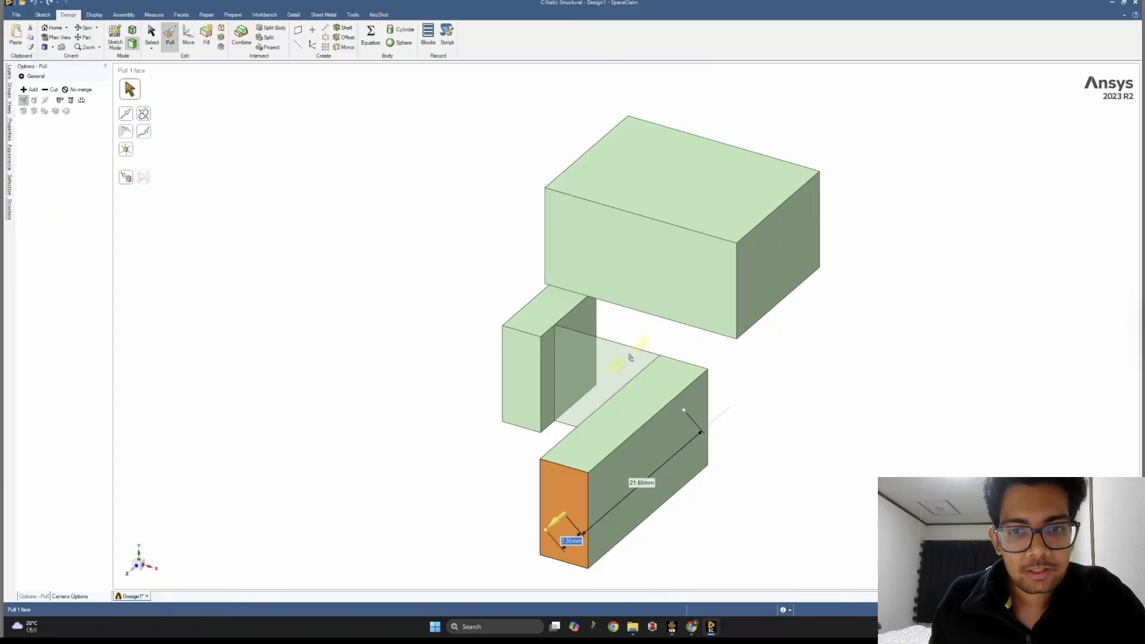
left_click_drag(630, 358, 797, 438)
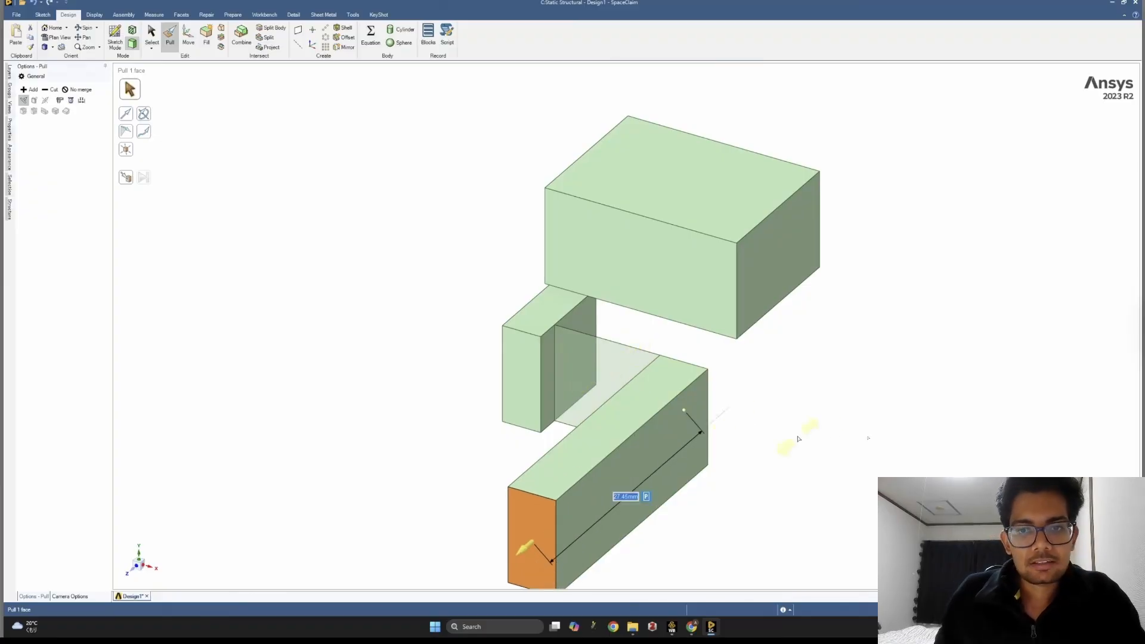
left_click(867, 439)
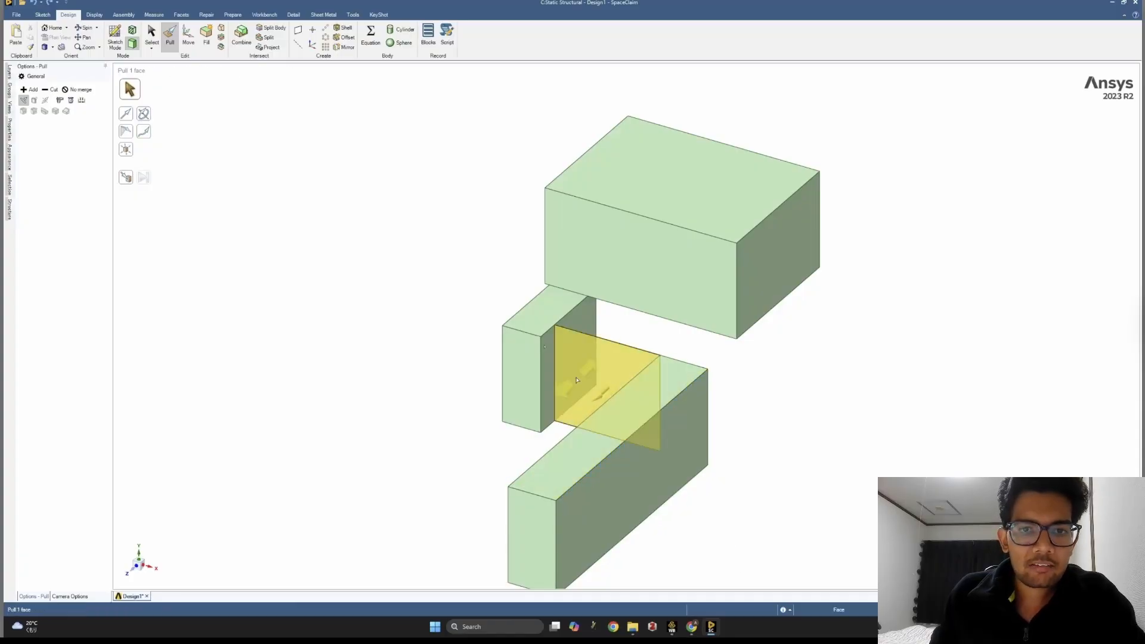
- Pull the middle section's surface forward with No merge, about level with the right block's front face
left_click(605, 358)
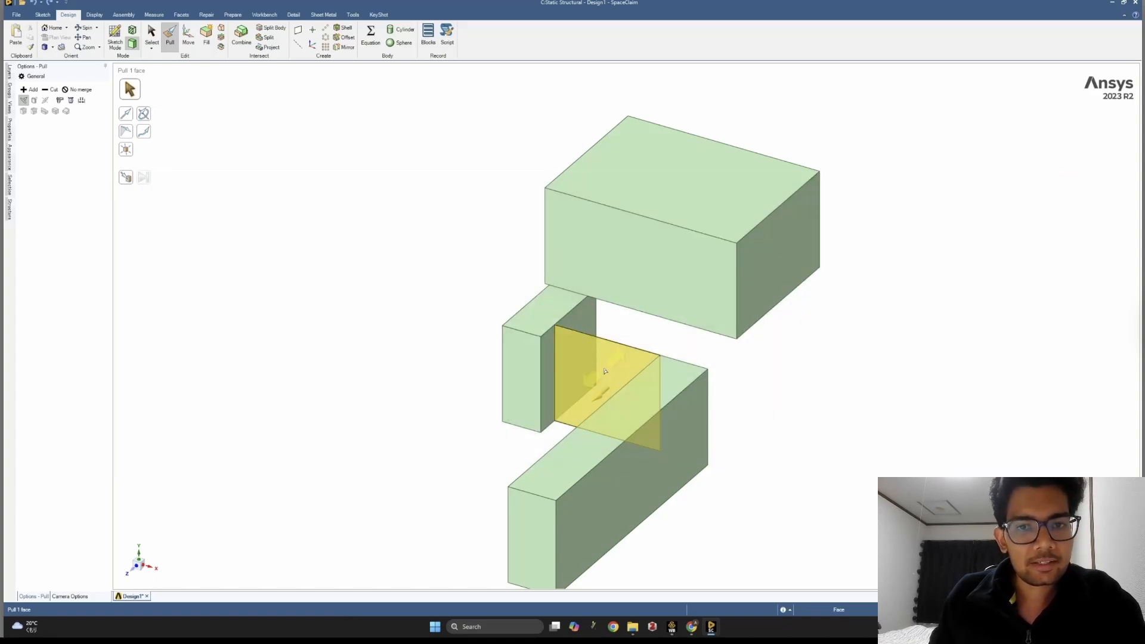
left_click(438, 316)
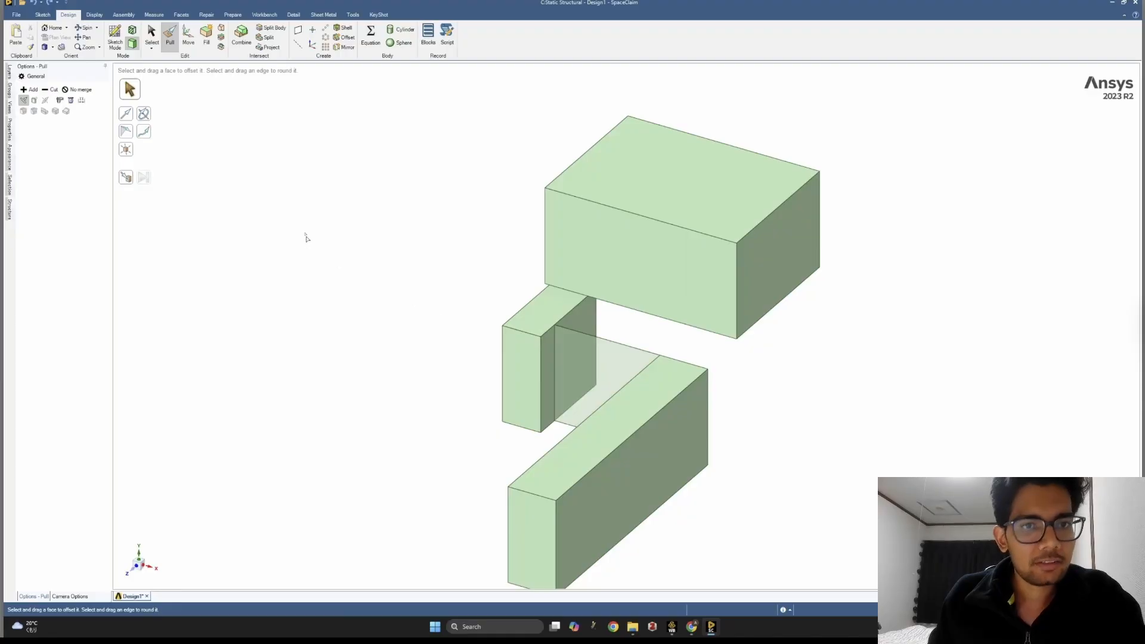
left_click(80, 90)
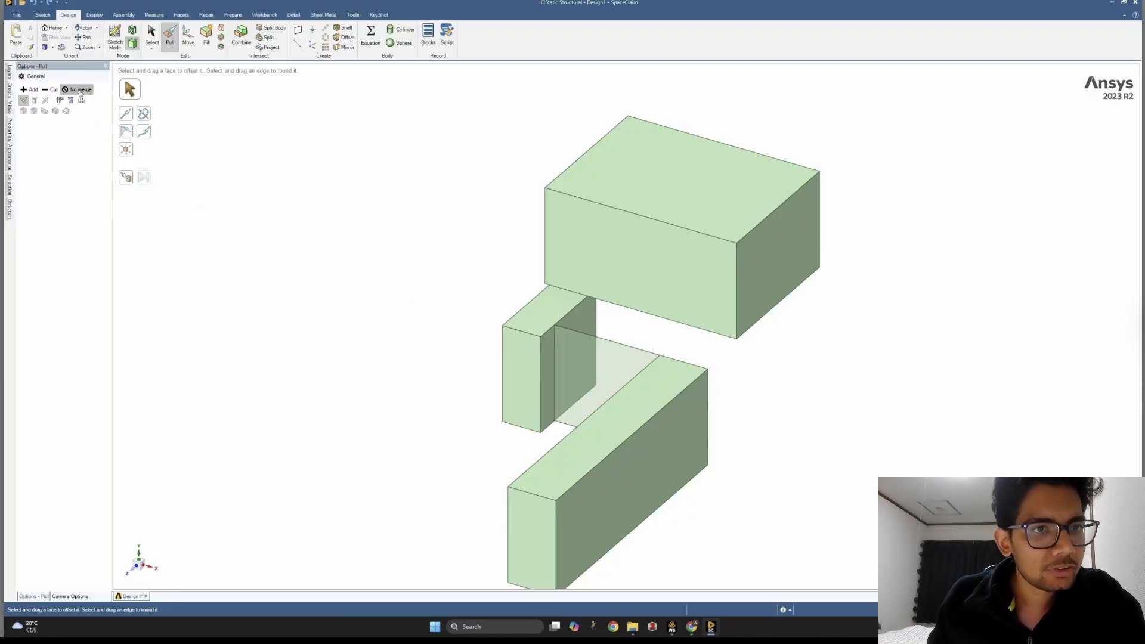
left_click(602, 358)
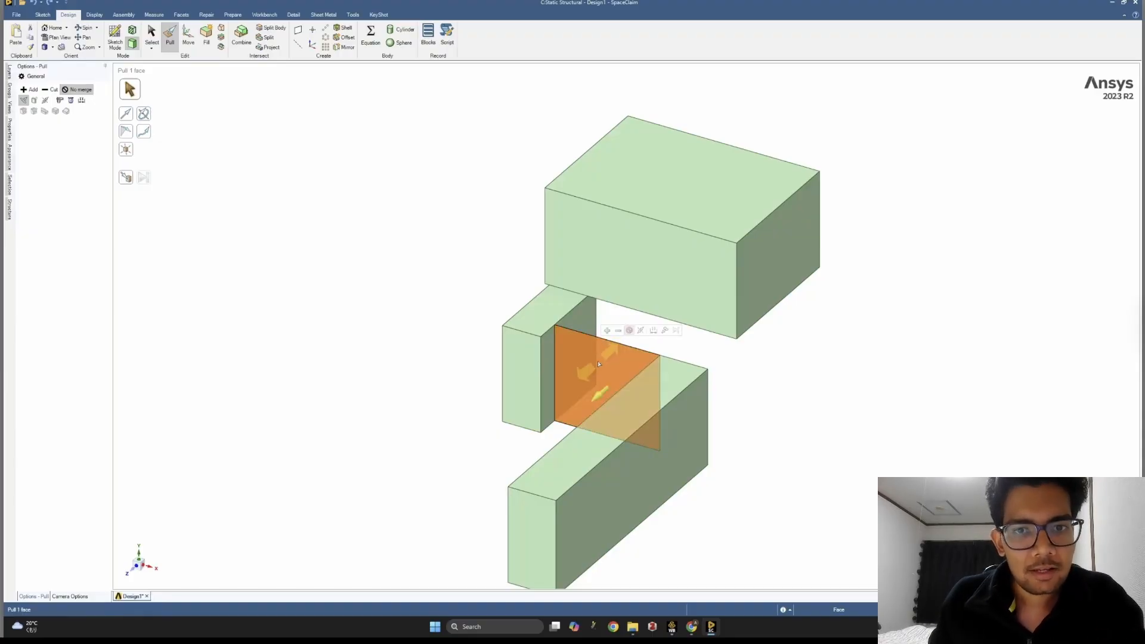
left_click_drag(596, 381, 458, 516)
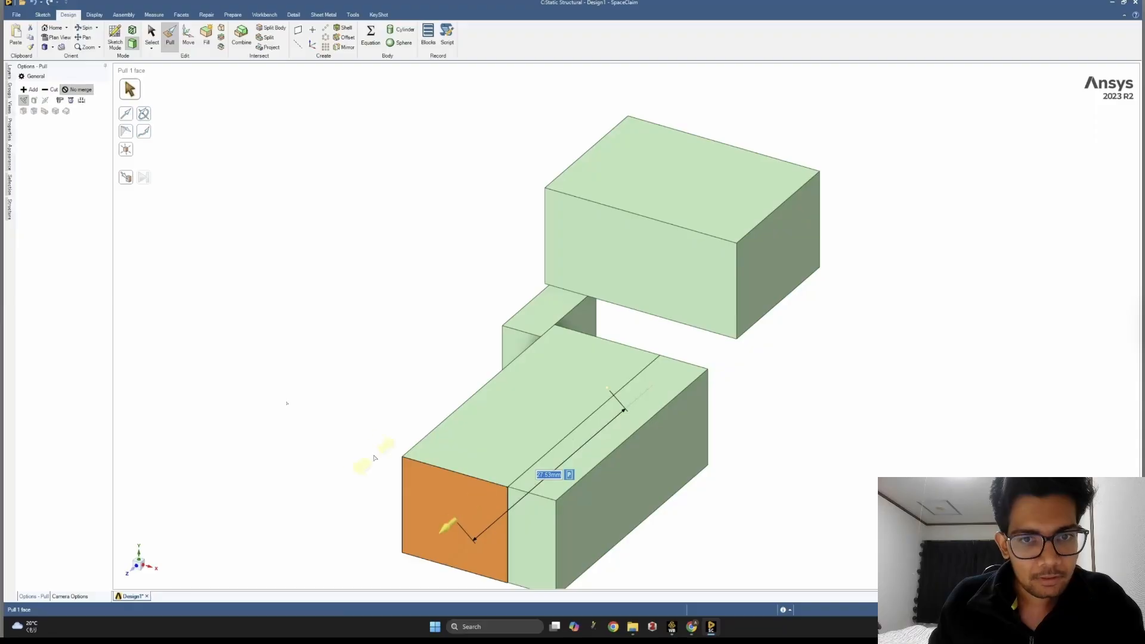
key("Escape")
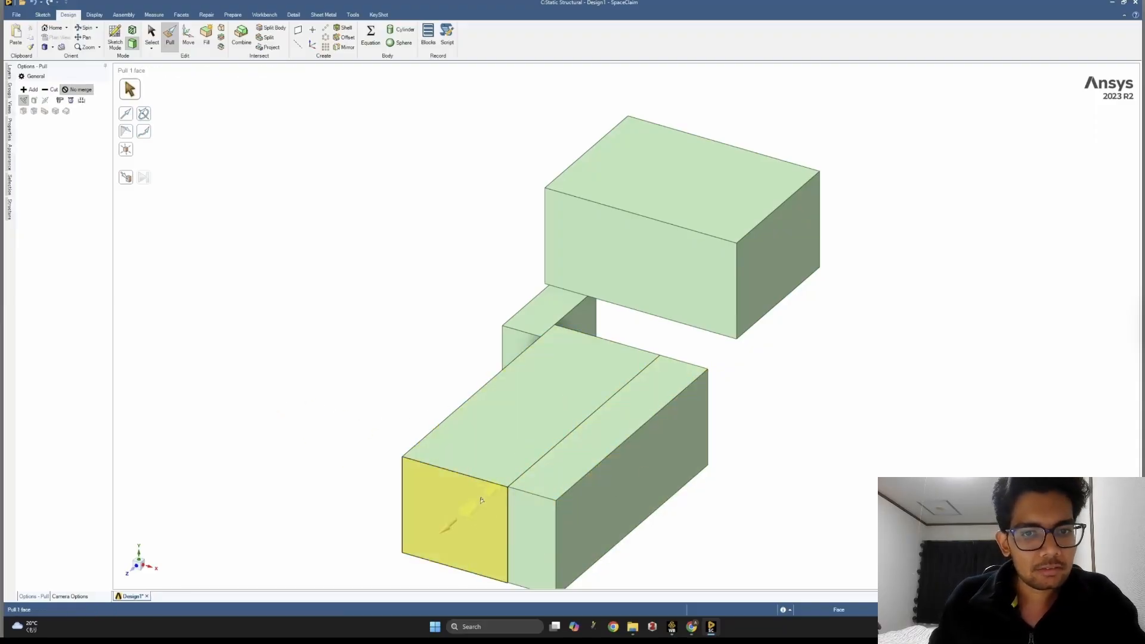
- Examine whether the middle and right blocks have separate faces, and undo the No merge pull
left_click(519, 502)
left_click(489, 441)
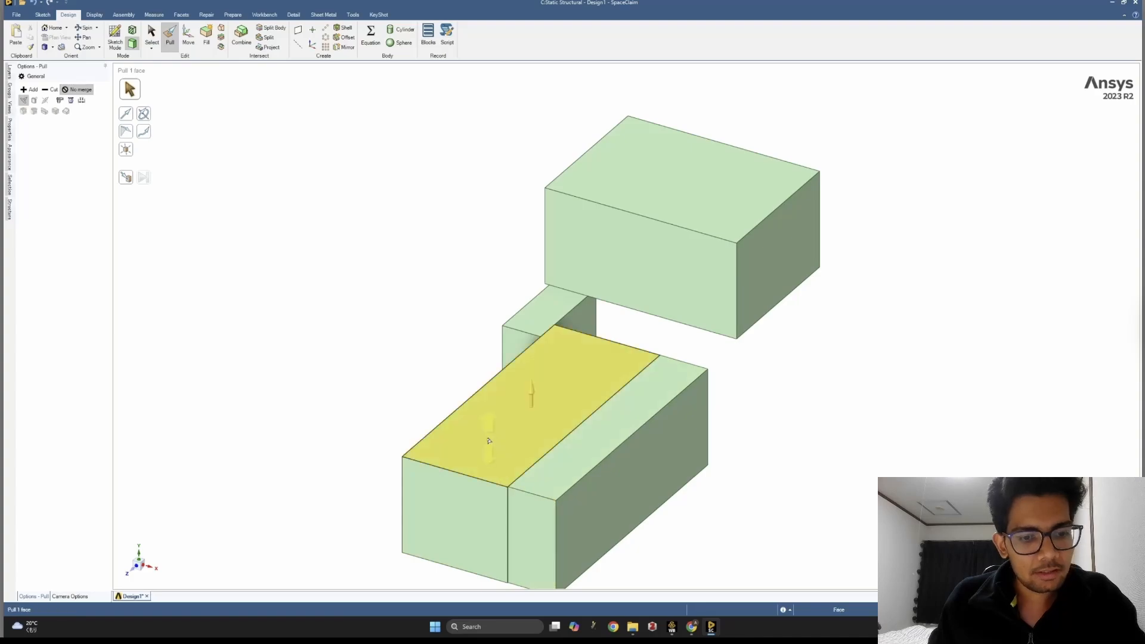
key("Escape")
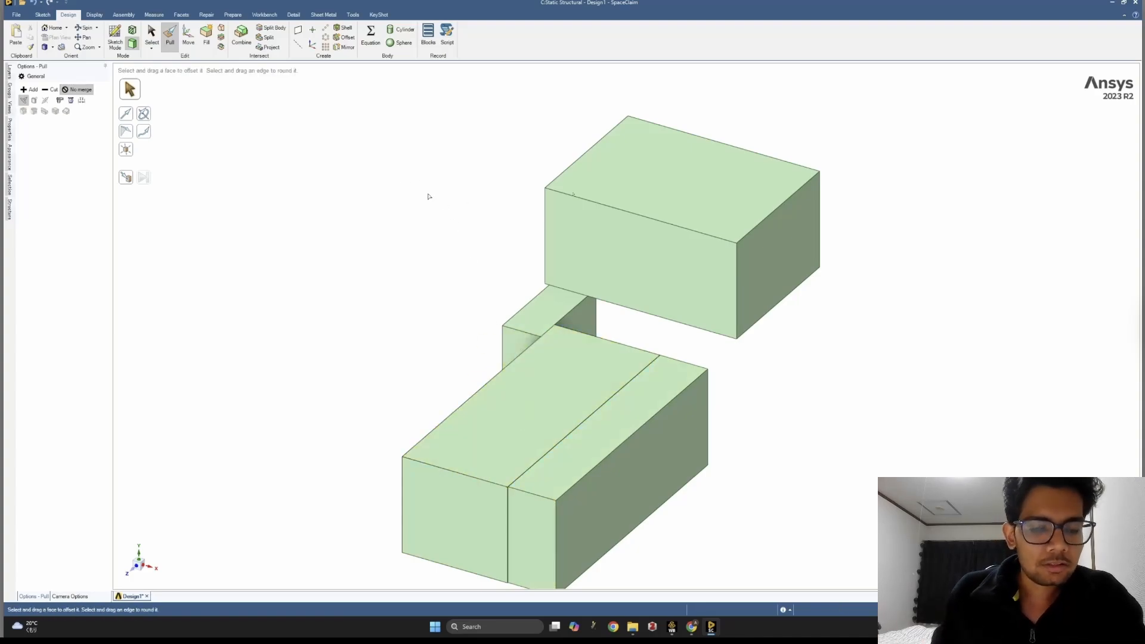
left_click(572, 193)
left_click(419, 182)
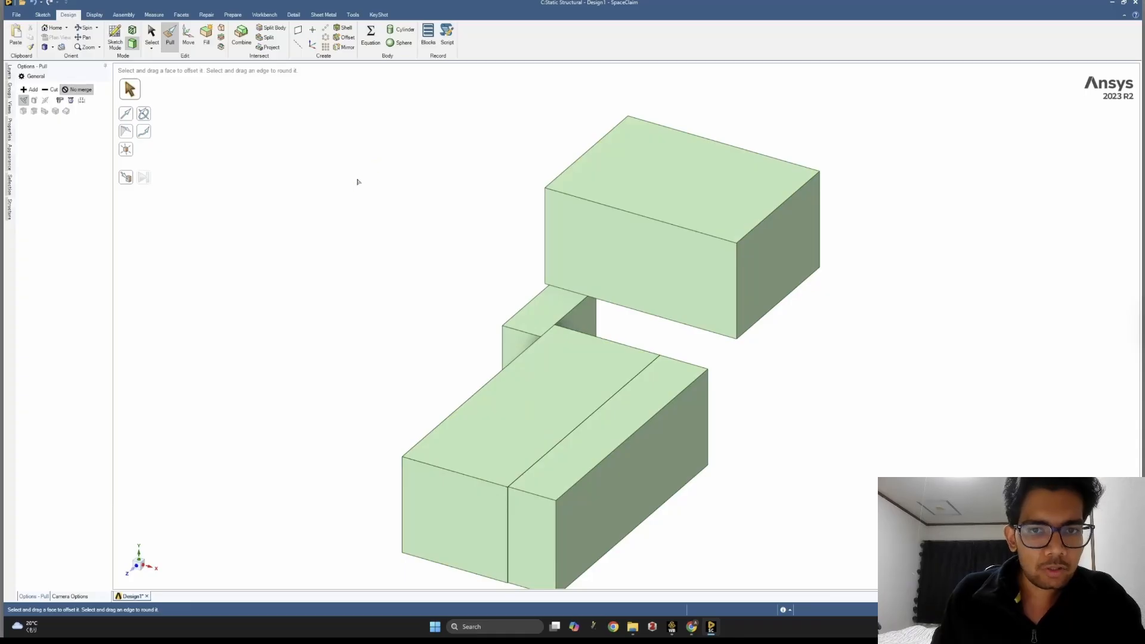
key("ctrl+z")
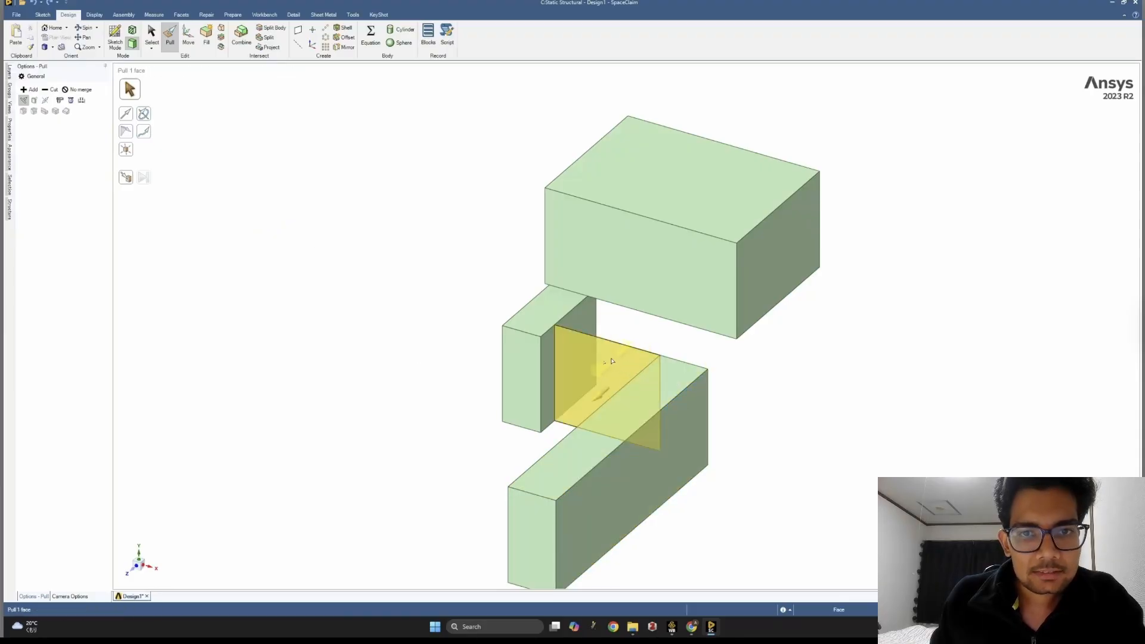
- Try pulling the middle surface forward without No merge, check the bodies in the Structure tree, and undo the pull
left_click_drag(604, 365, 464, 506)
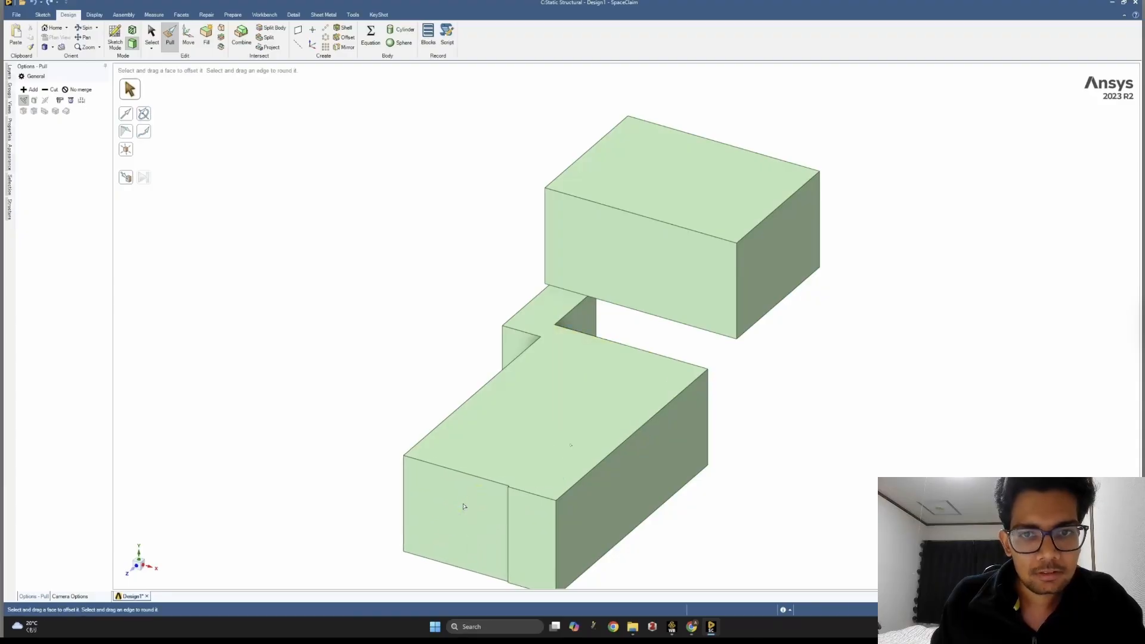
left_click(581, 437)
left_click(490, 376)
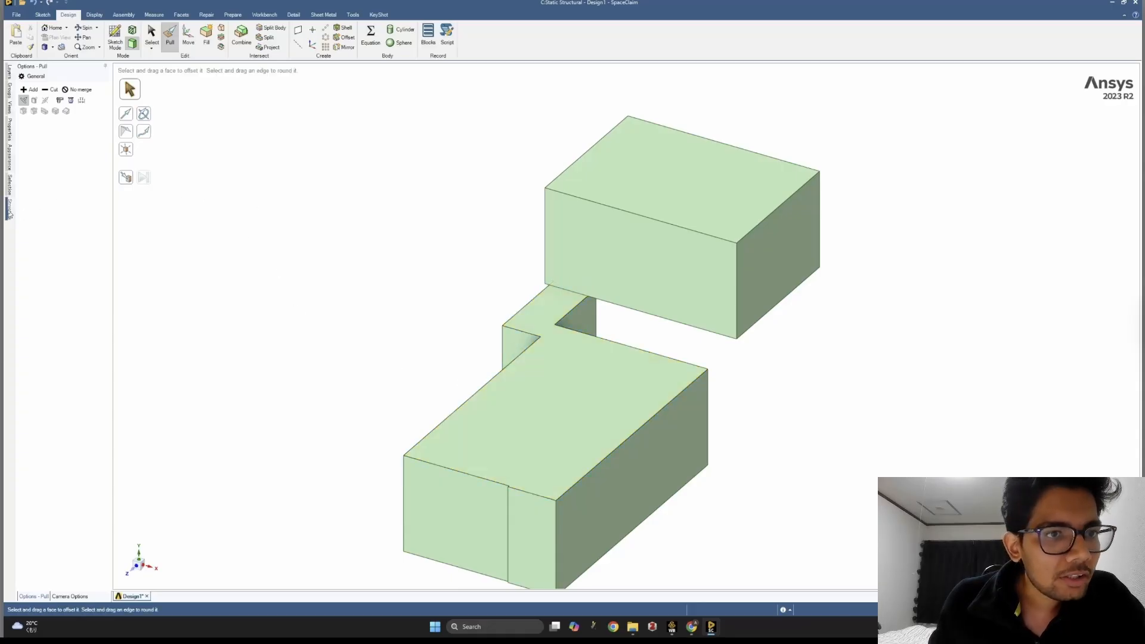
mouse_move(8, 212)
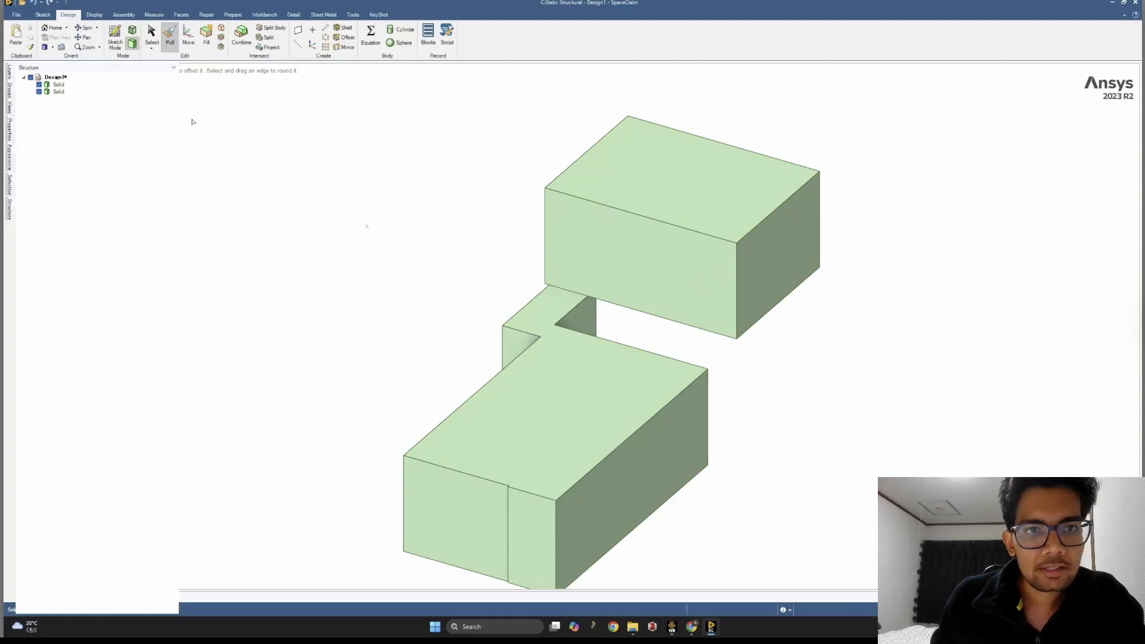
key("ctrl+z")
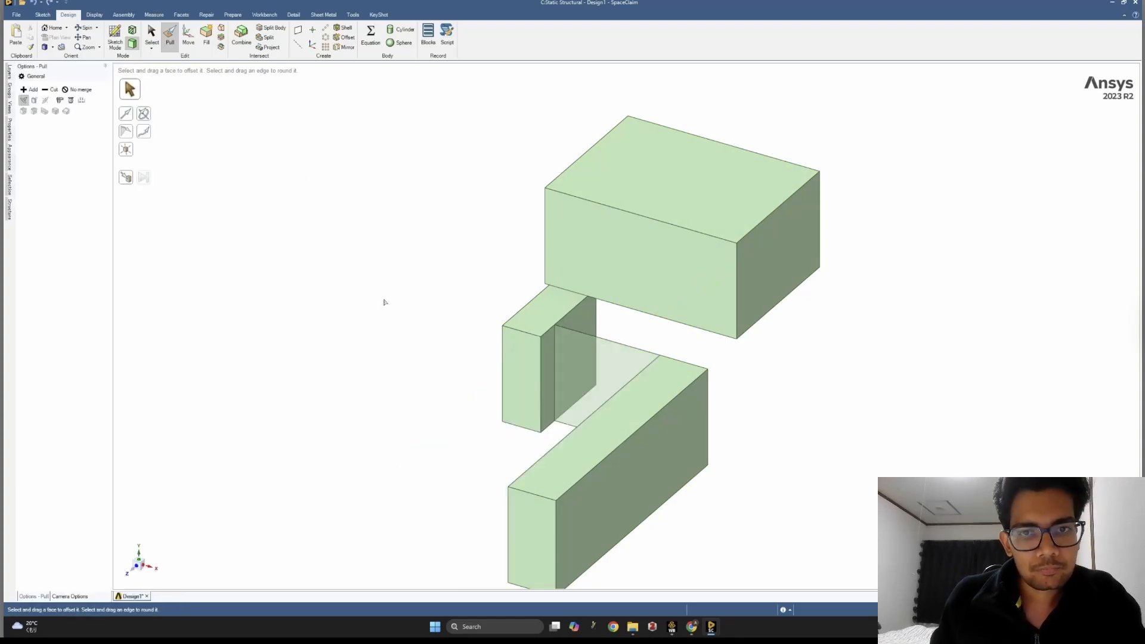
- Identify the middle section's surface in the Structure tree, try pulling it in Add mode, and undo the attempt
left_click(68, 89)
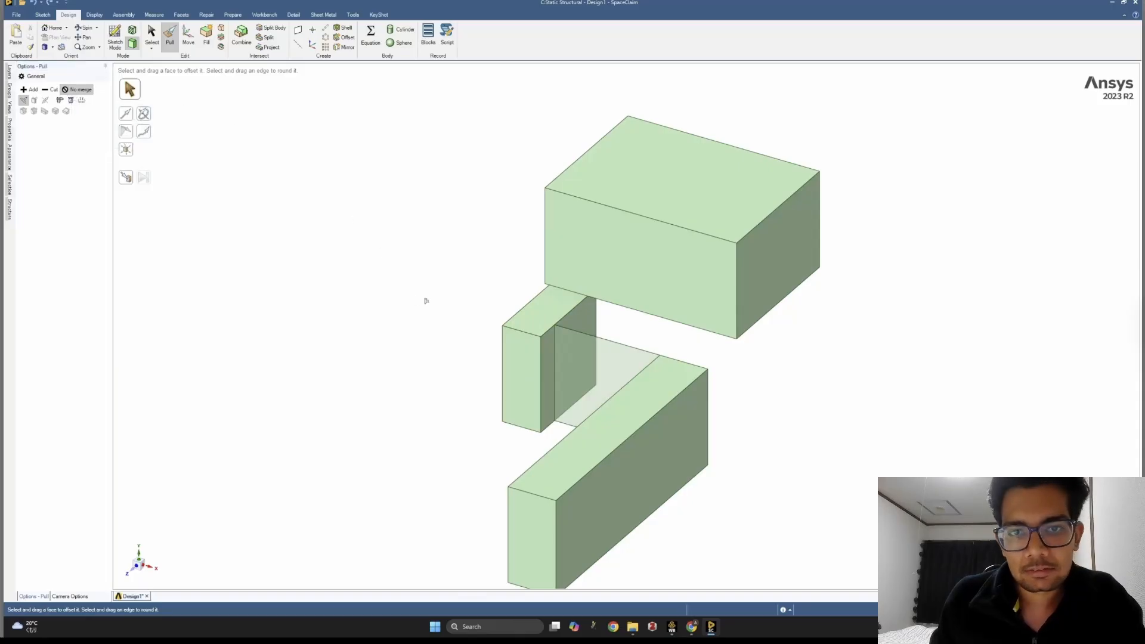
left_click(562, 354)
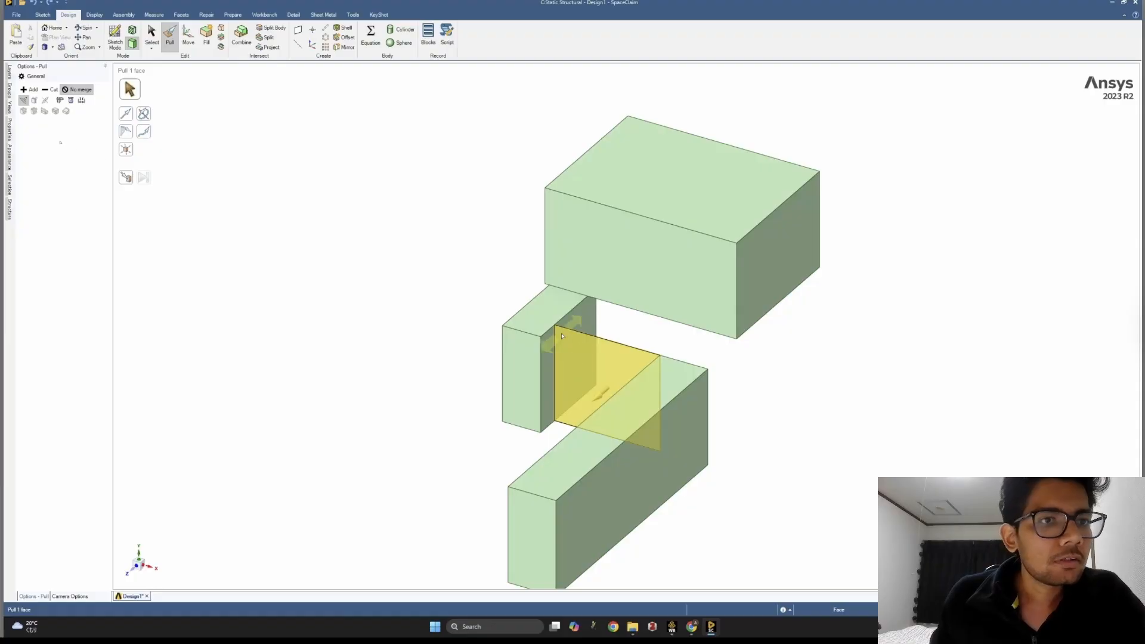
key("Escape")
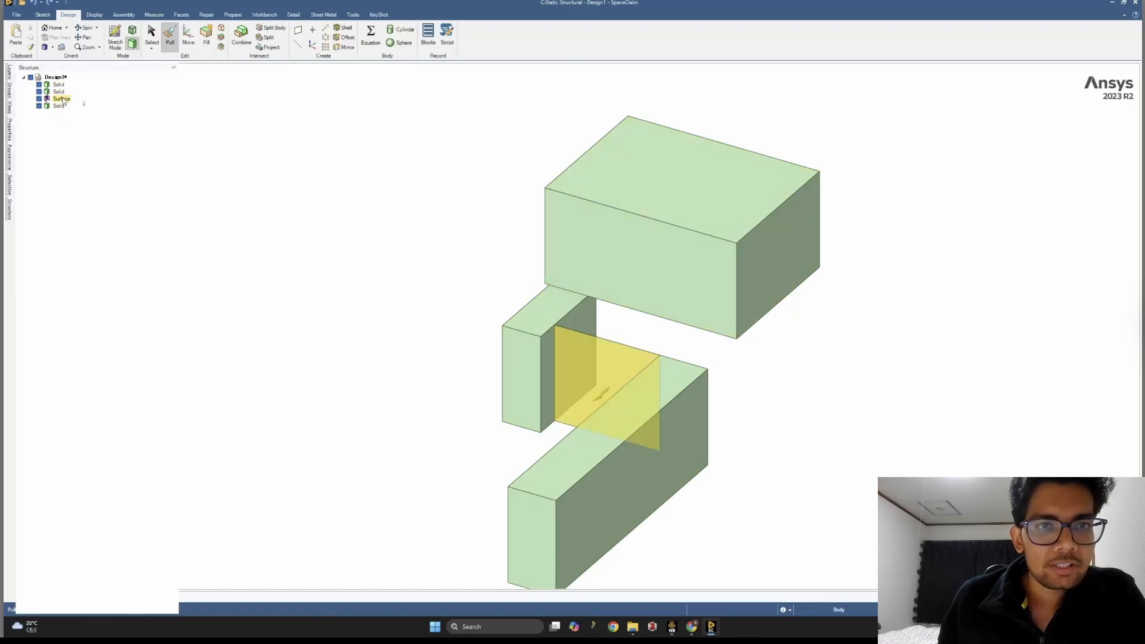
left_click(595, 364)
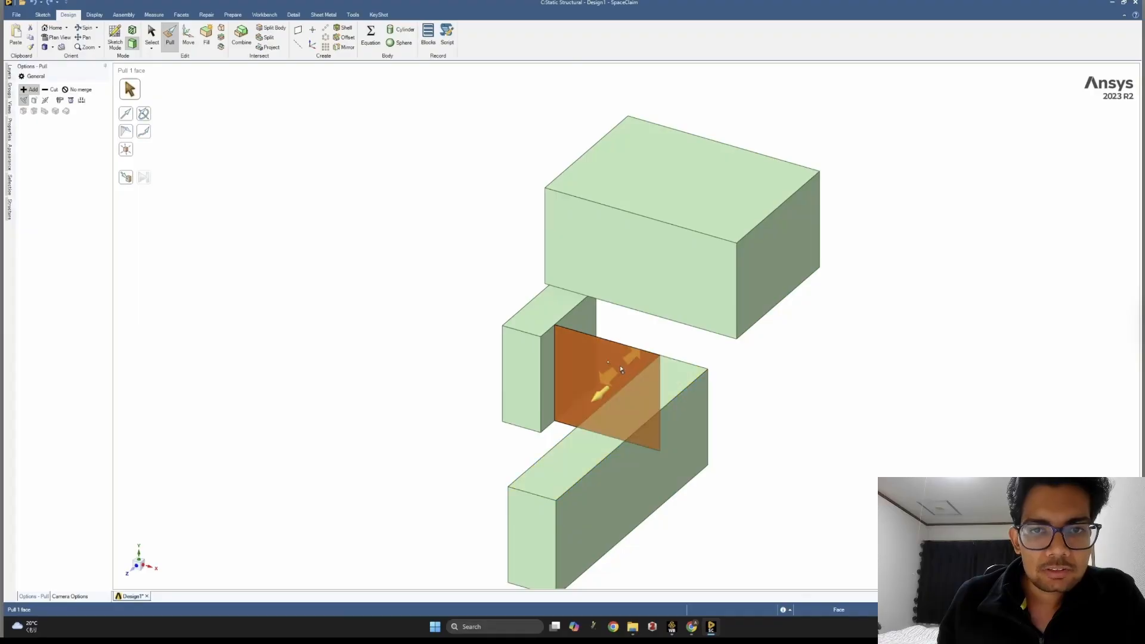
left_click_drag(620, 369, 602, 339)
key("ctrl+z")
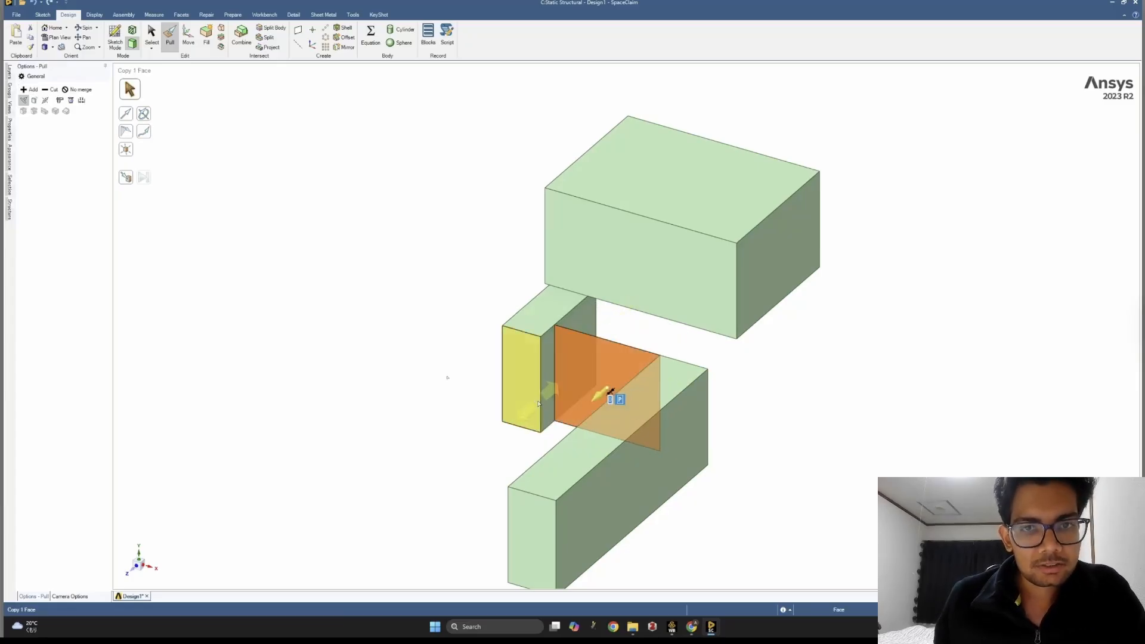
- Pull the middle section of the lower rectangle 15 mm forward as a separate solid using No merge
left_click(79, 92)
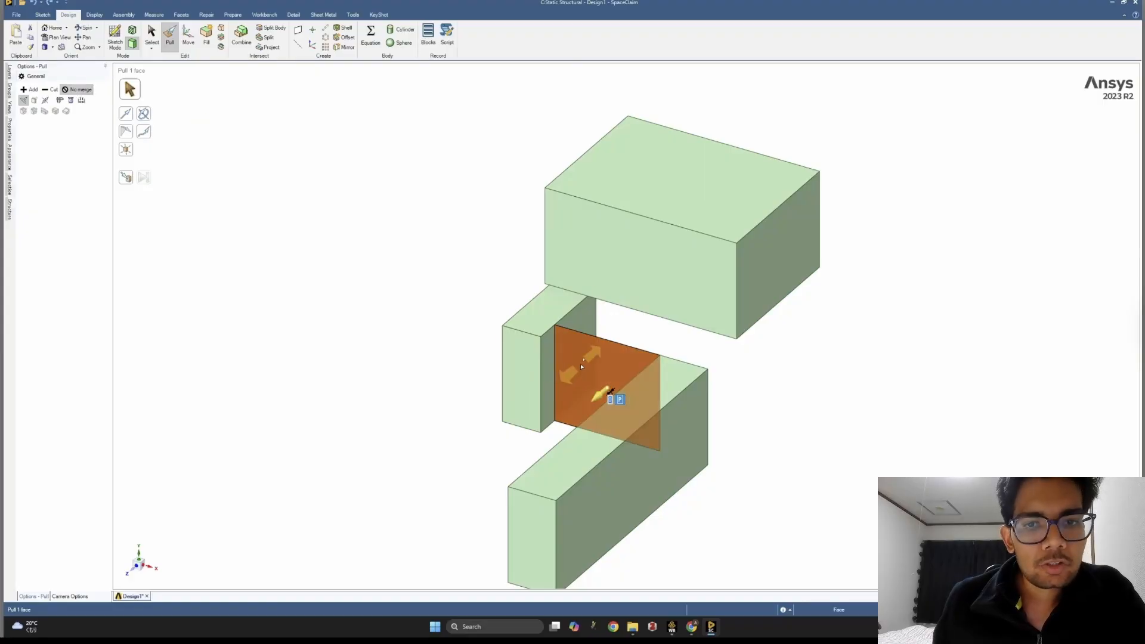
left_click_drag(585, 356, 522, 392)
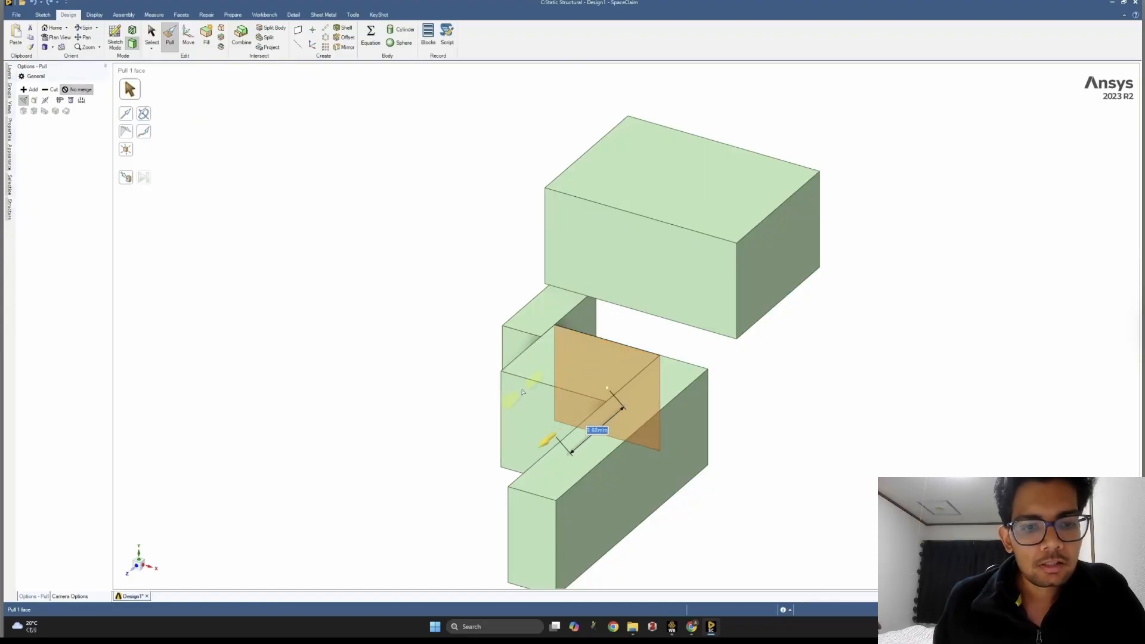
type("15")
key("Return")
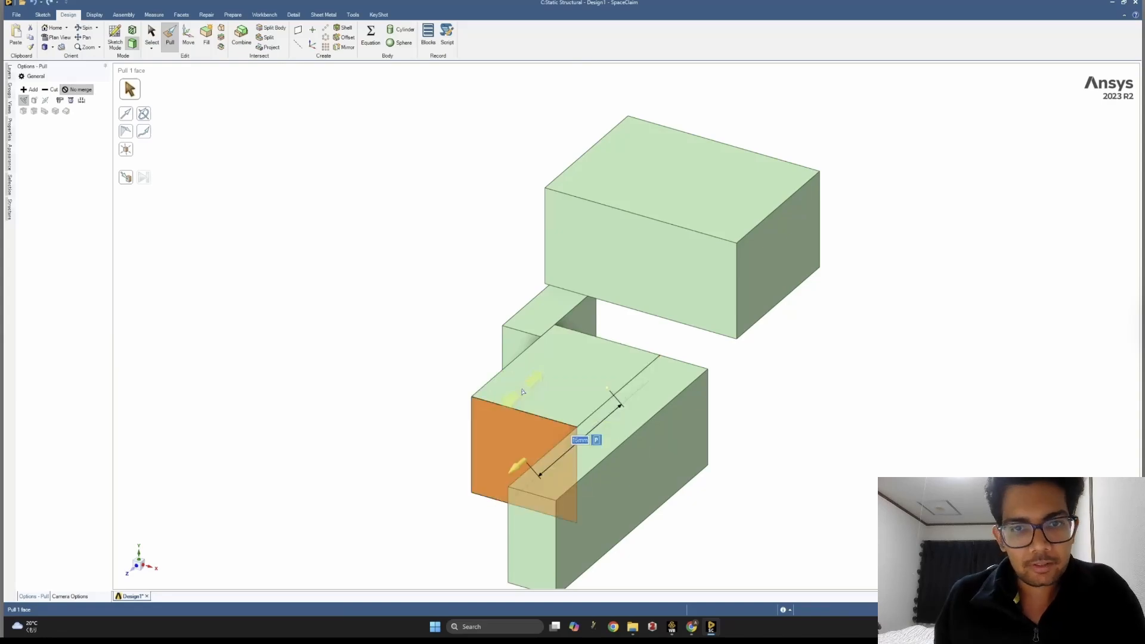
left_click(217, 287)
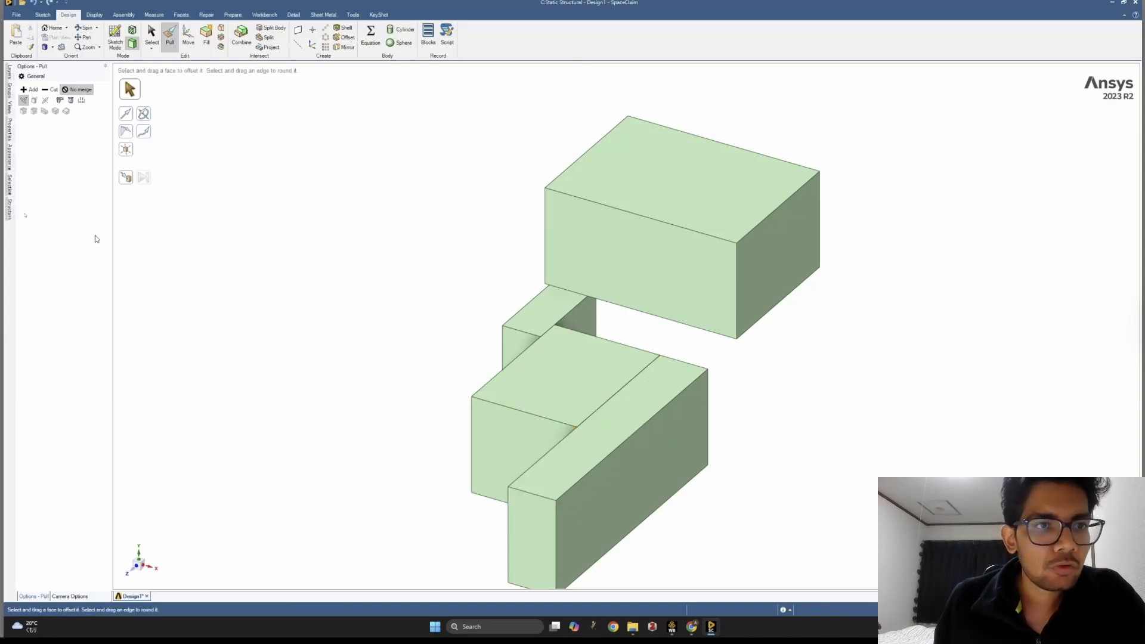
- Rename the solid of the large upper block as s1 in the Structure tree
left_click(10, 205)
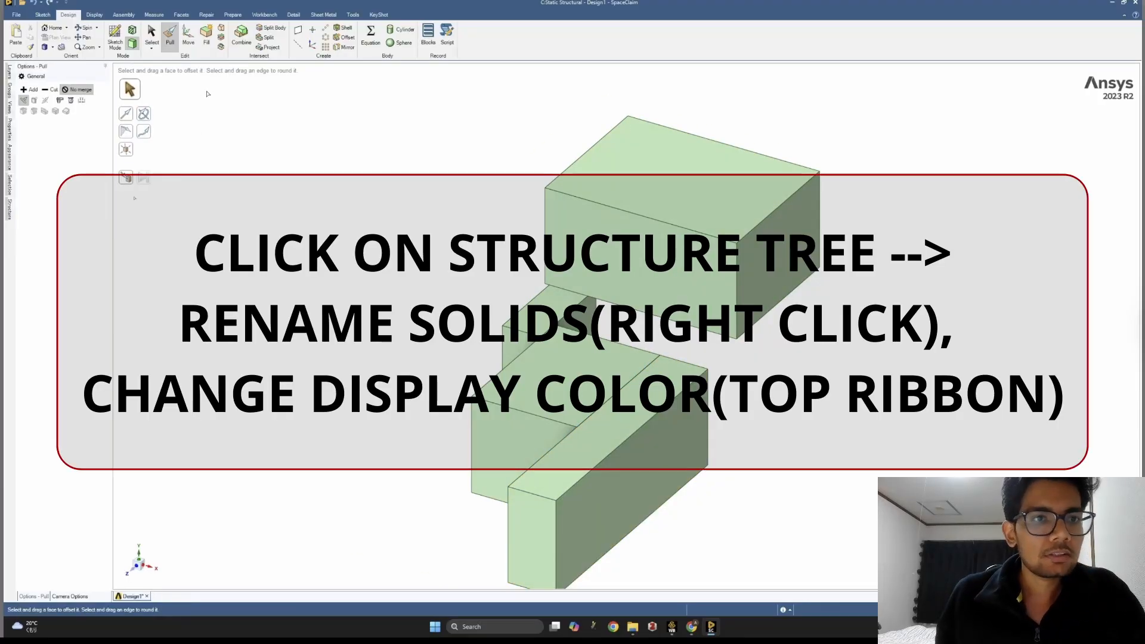
left_click(9, 208)
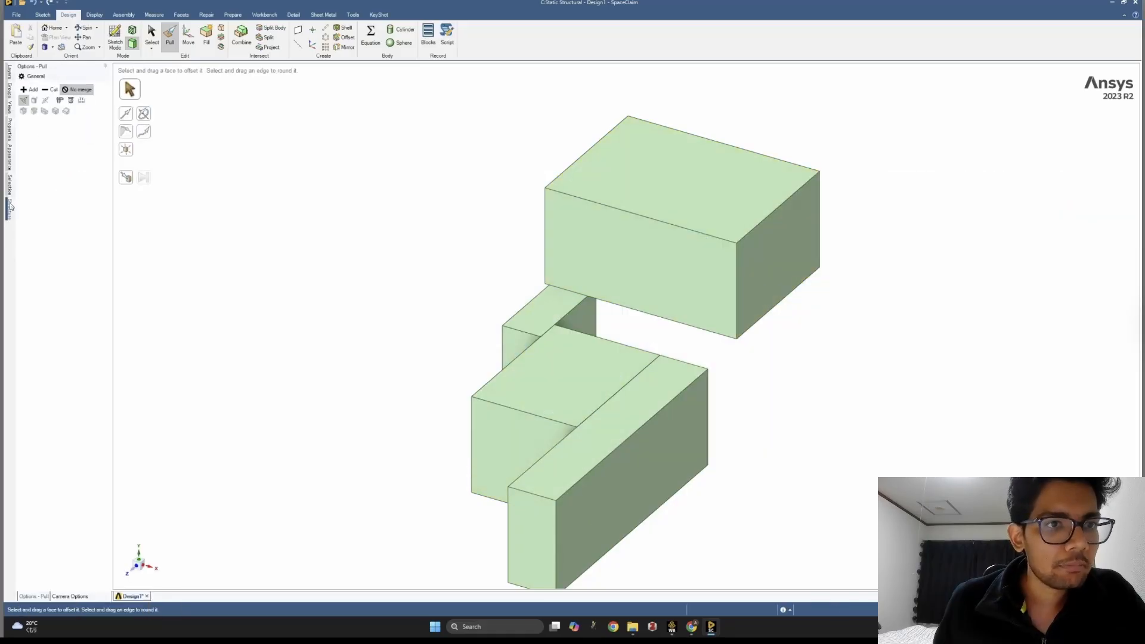
left_click(9, 208)
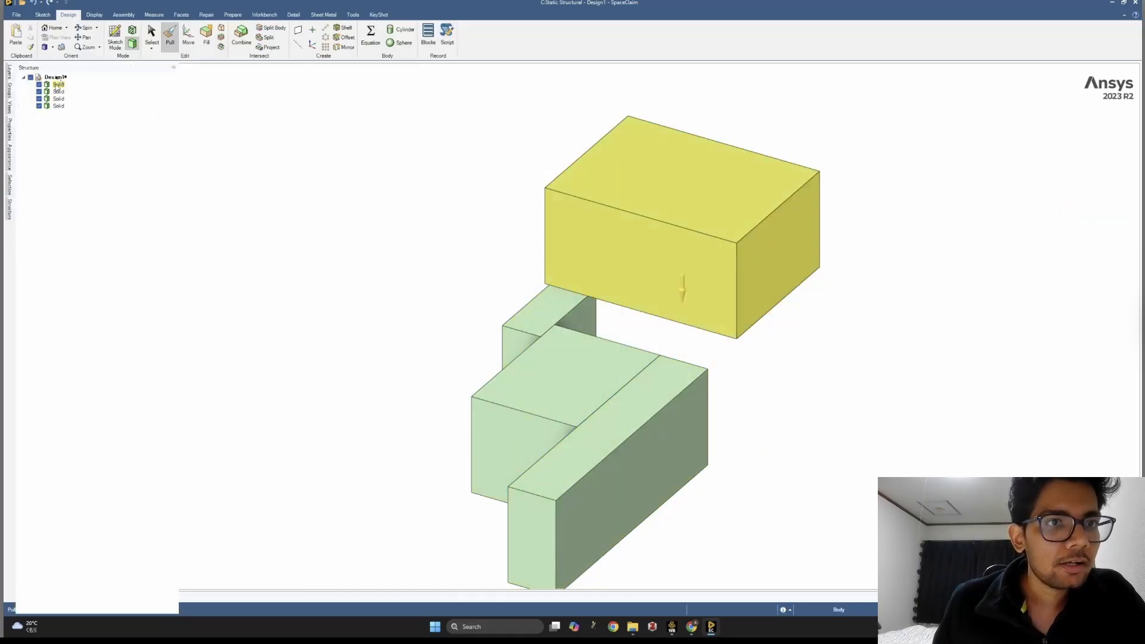
left_click(58, 85)
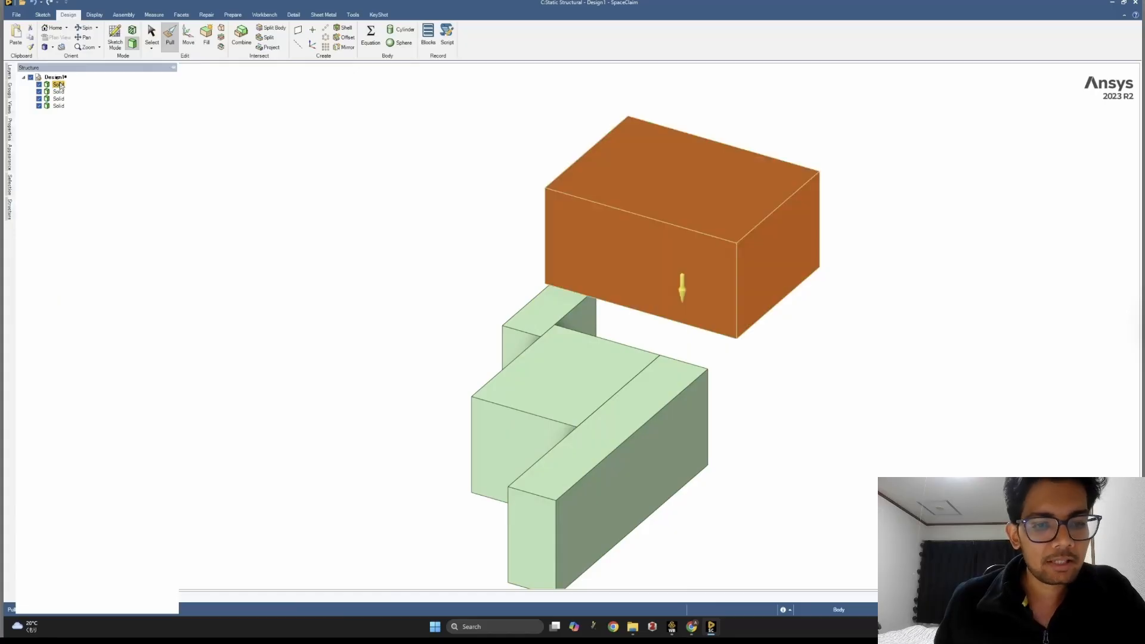
right_click(60, 86)
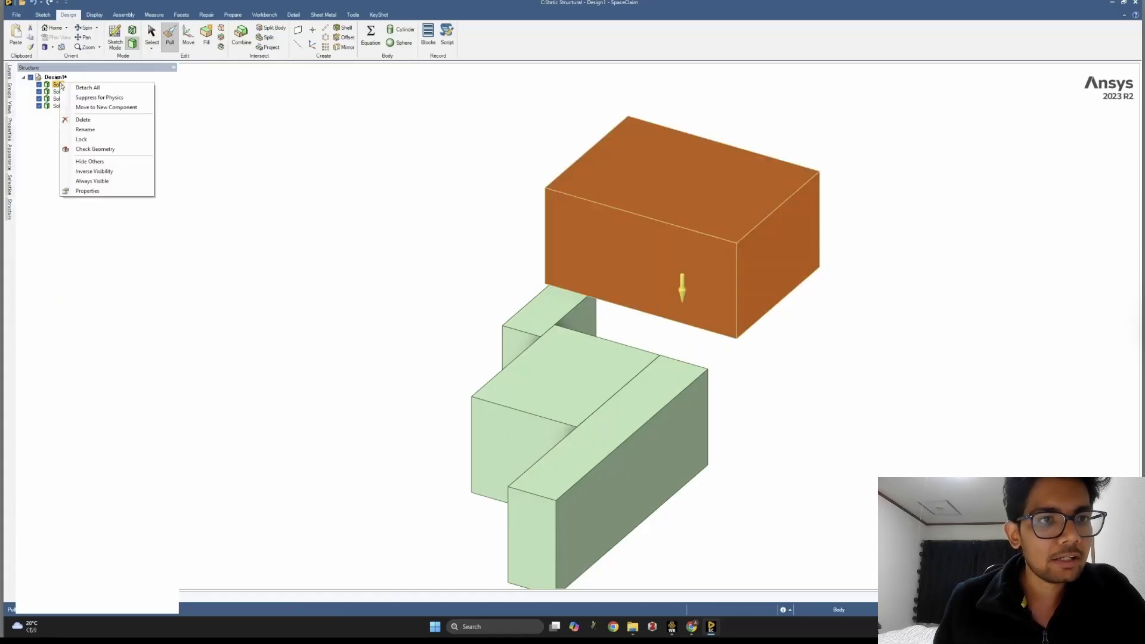
left_click(85, 129)
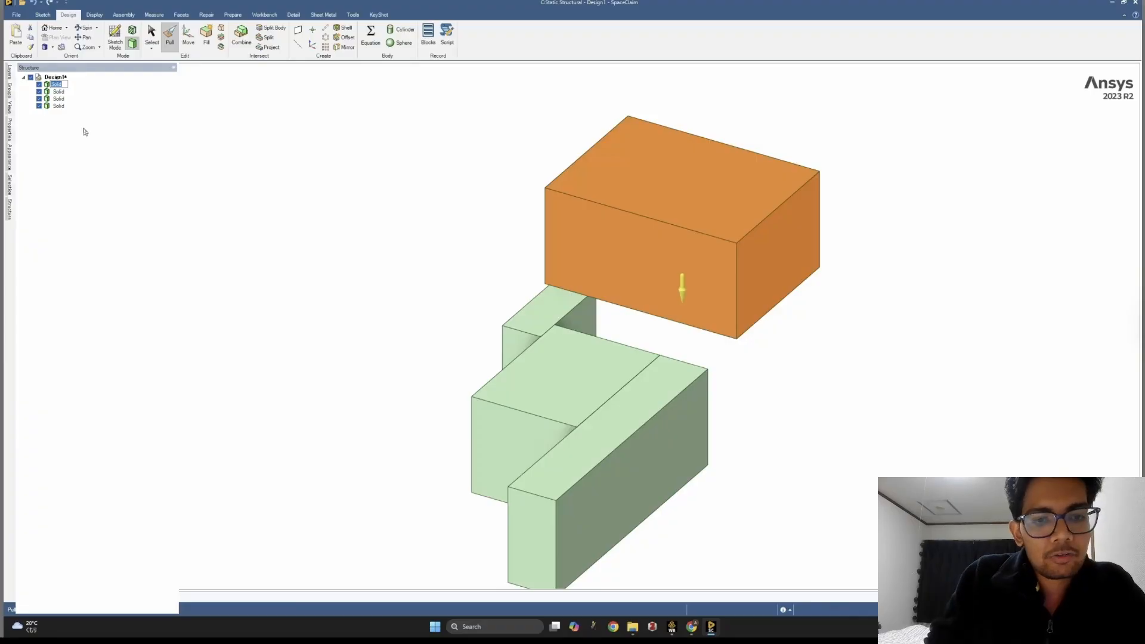
type("s1")
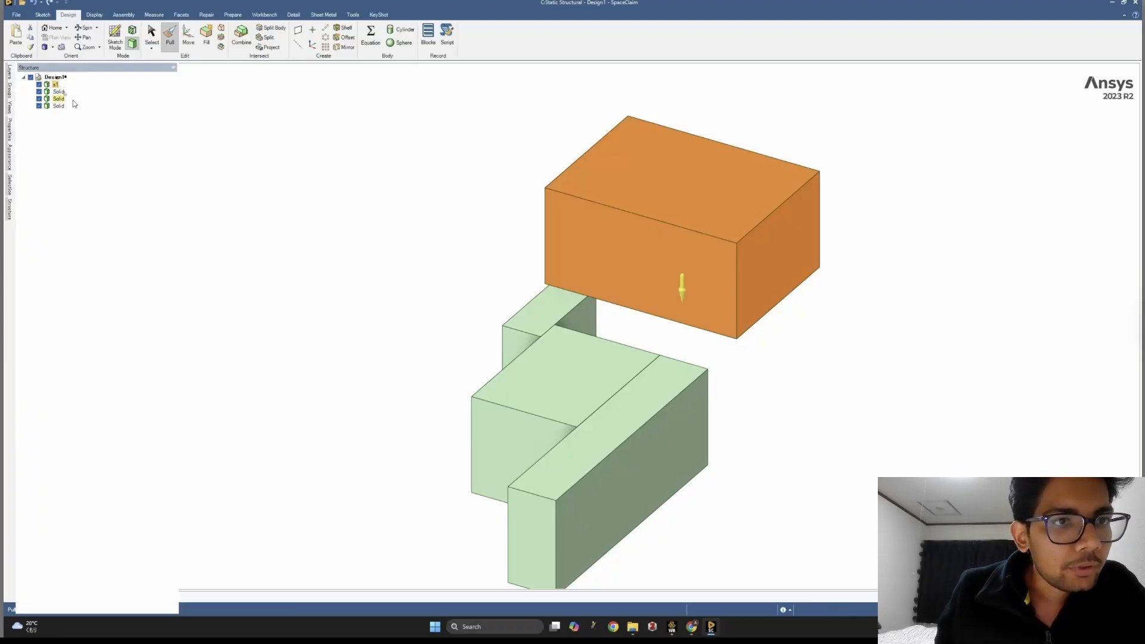
- Rename the small rear block's solid as s2 and the long right-hand block's solid as s3
right_click(60, 92)
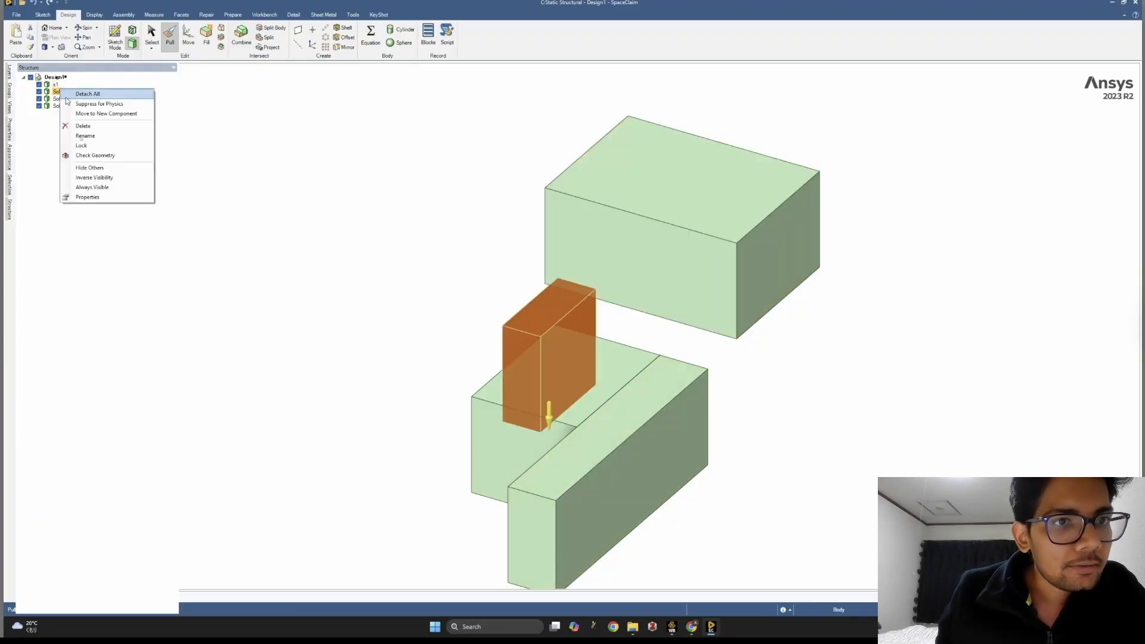
left_click(83, 136)
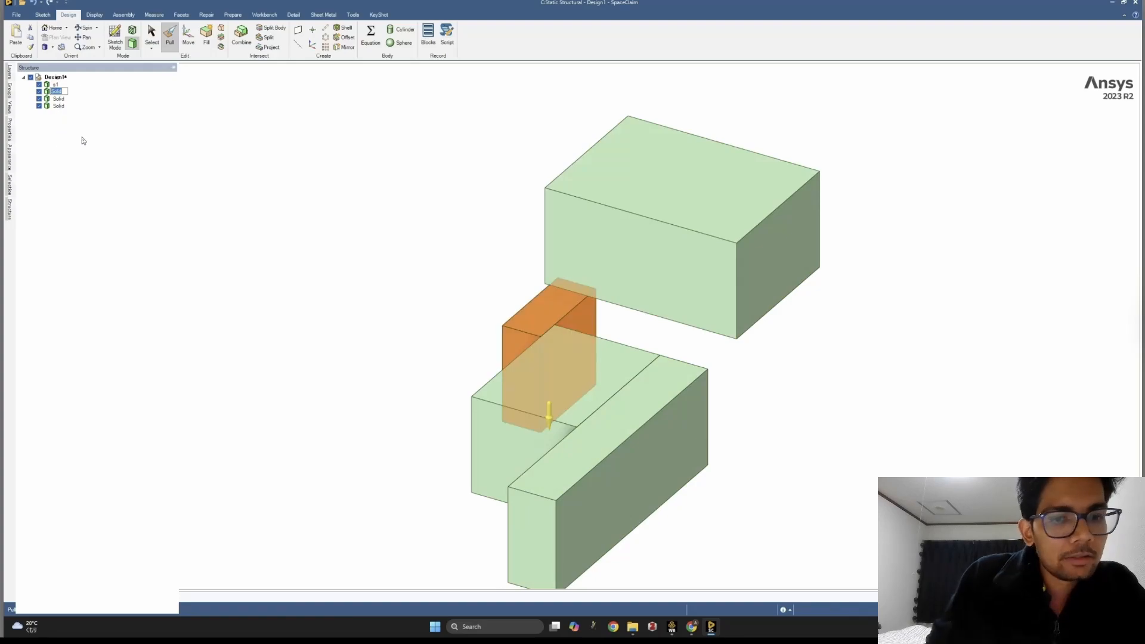
type("s2")
key("Return")
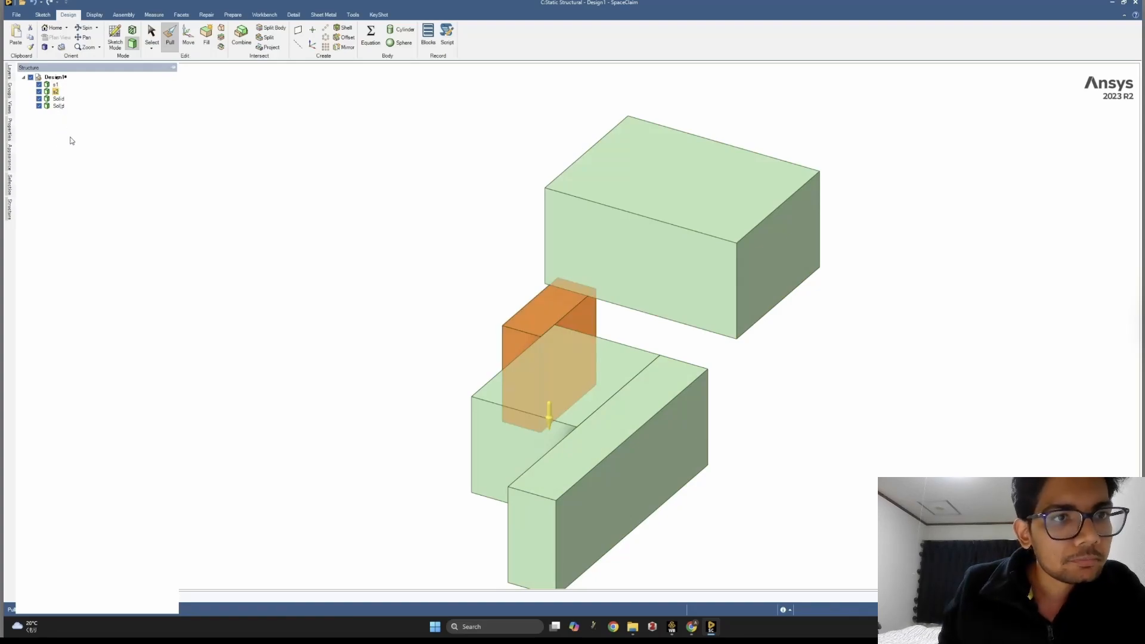
right_click(57, 99)
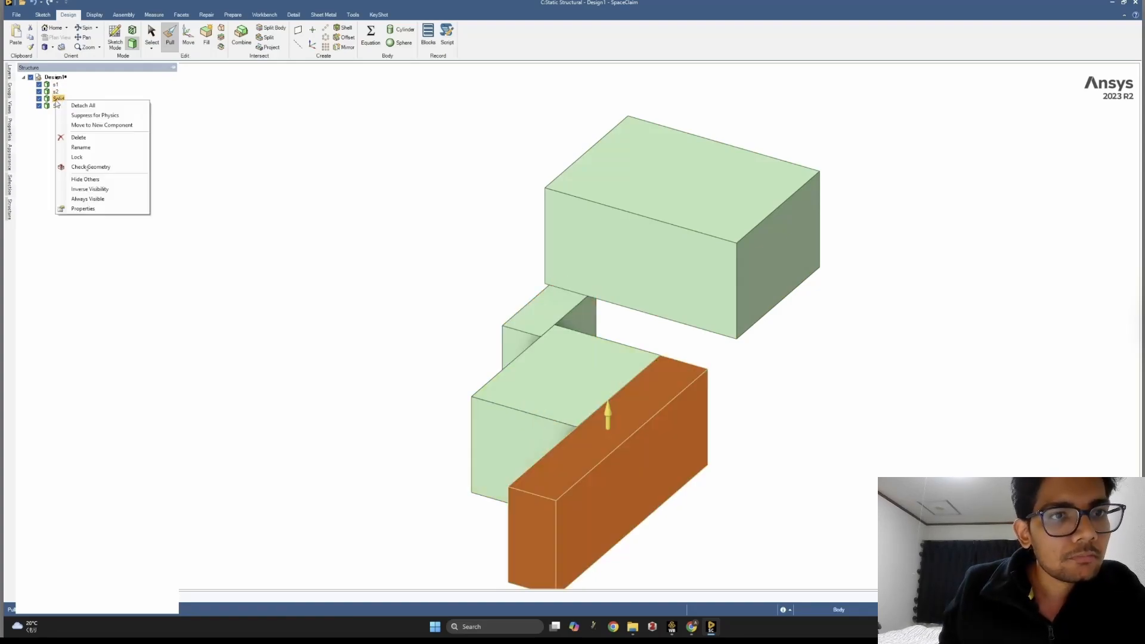
left_click(78, 148)
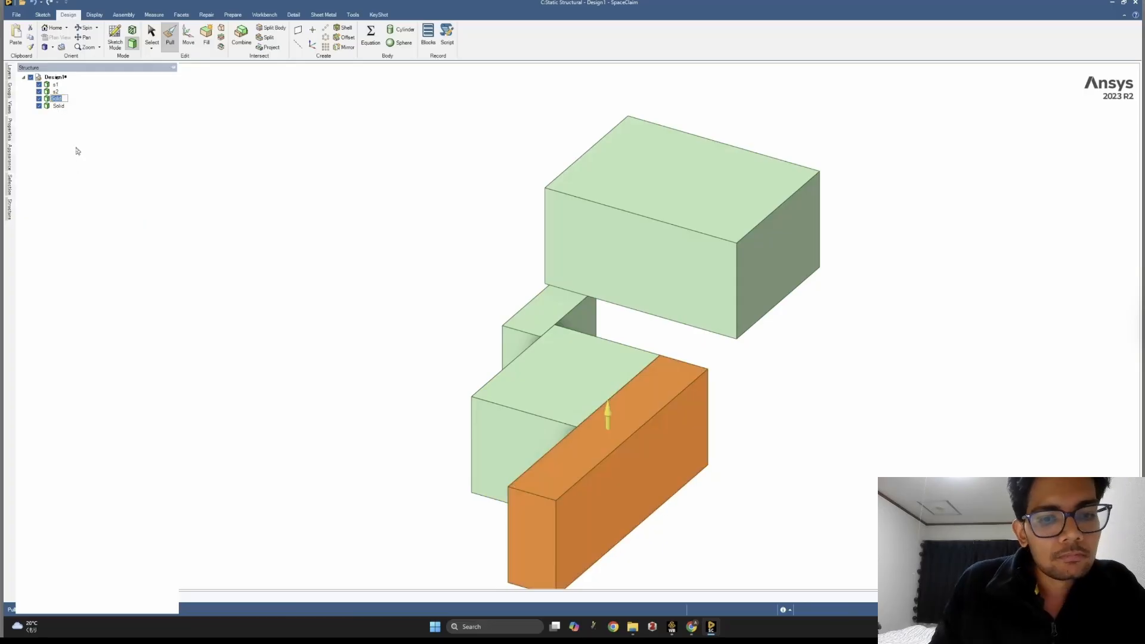
type("s3")
key("Return")
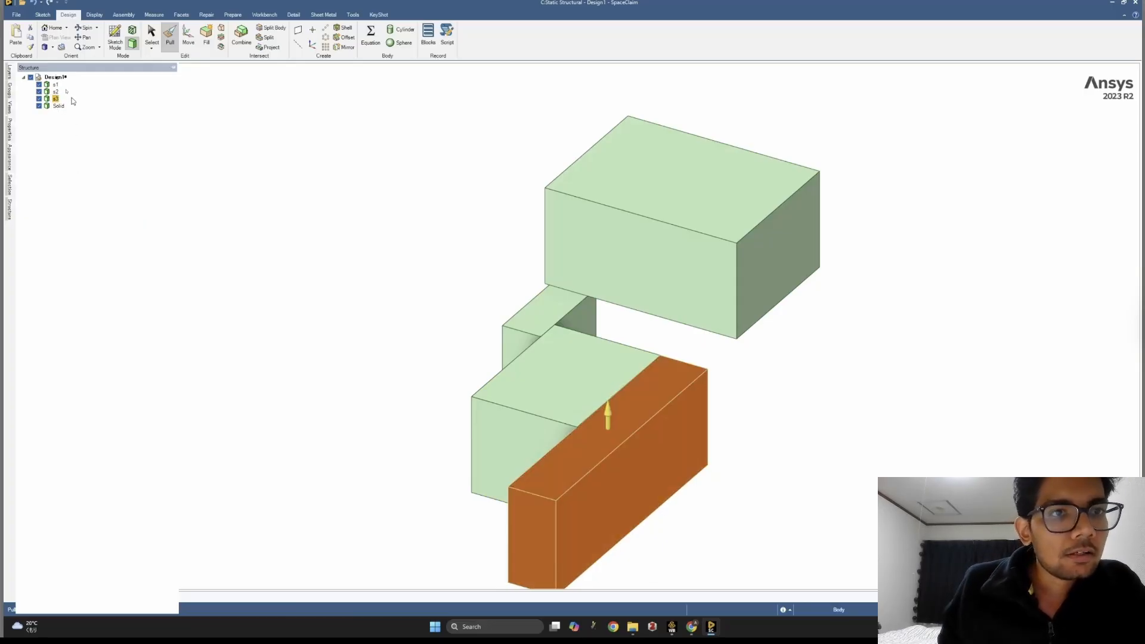
- Set the display color of solid s1 to the SpaceClaim color Magenta
left_click(57, 85)
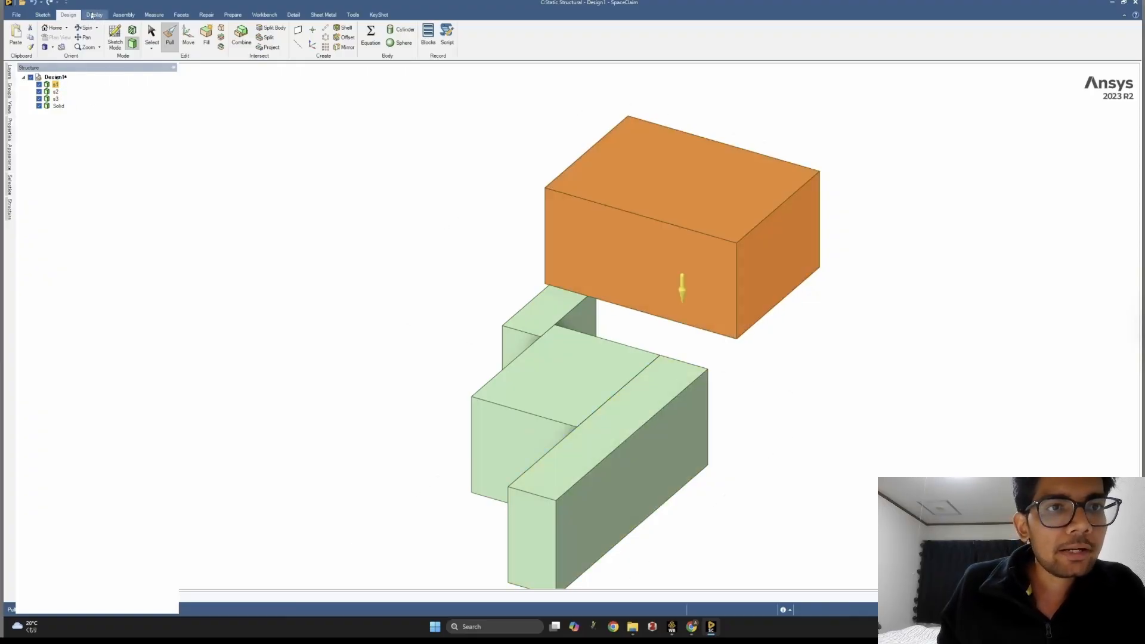
left_click(93, 15)
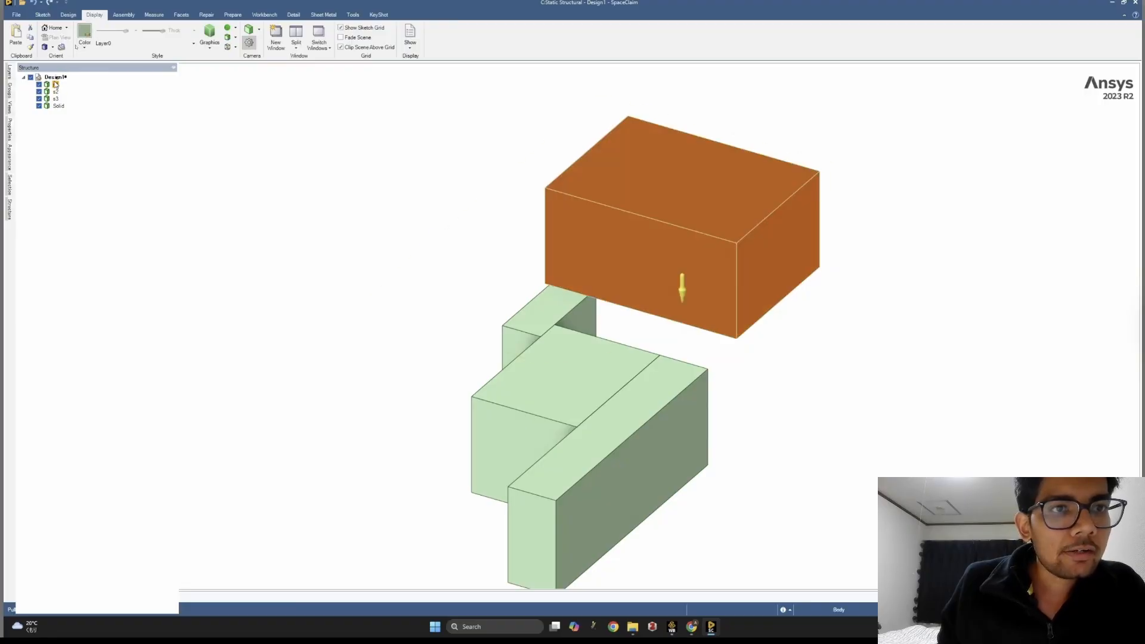
left_click(85, 41)
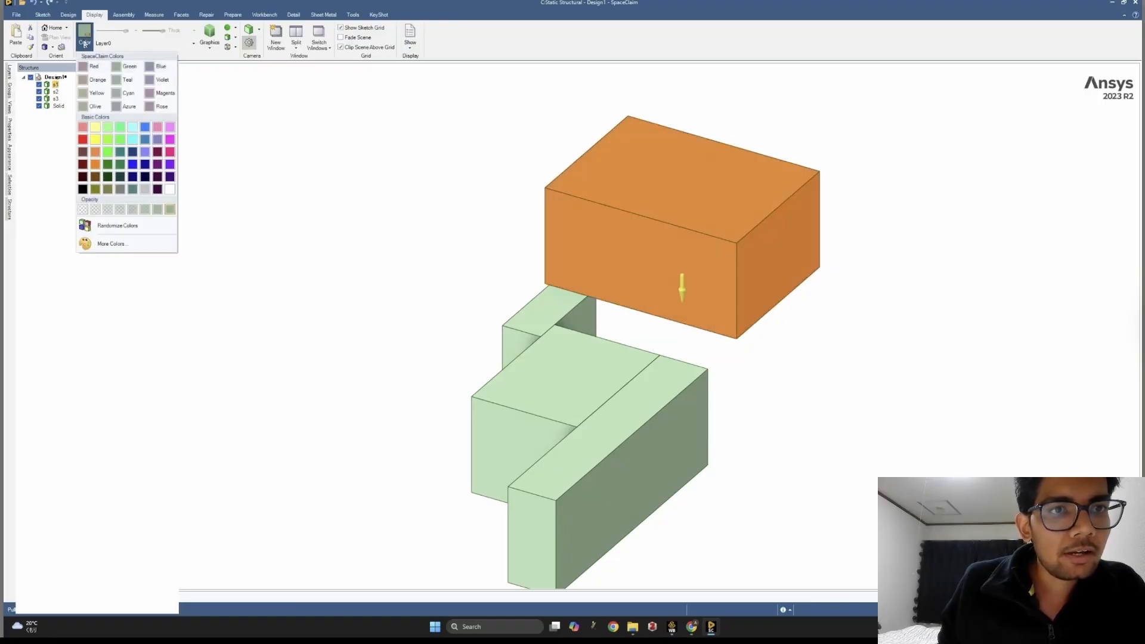
left_click(159, 92)
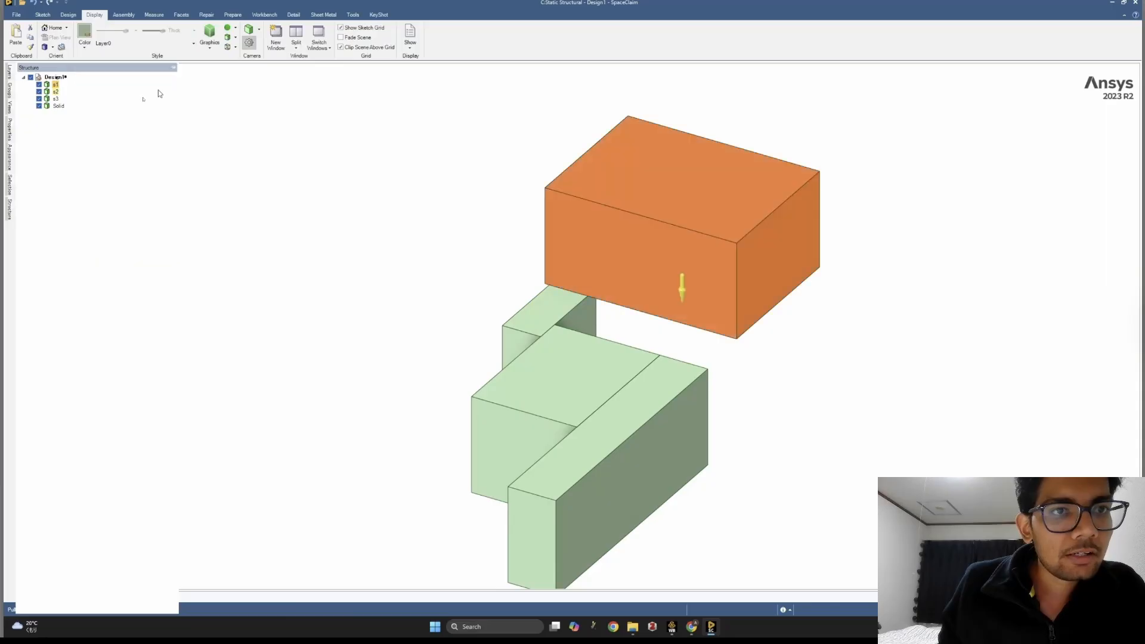
- Color solid s2 bright red and solid s3 light violet-blue from the basic colors, and clear the selection
left_click(56, 92)
left_click(84, 39)
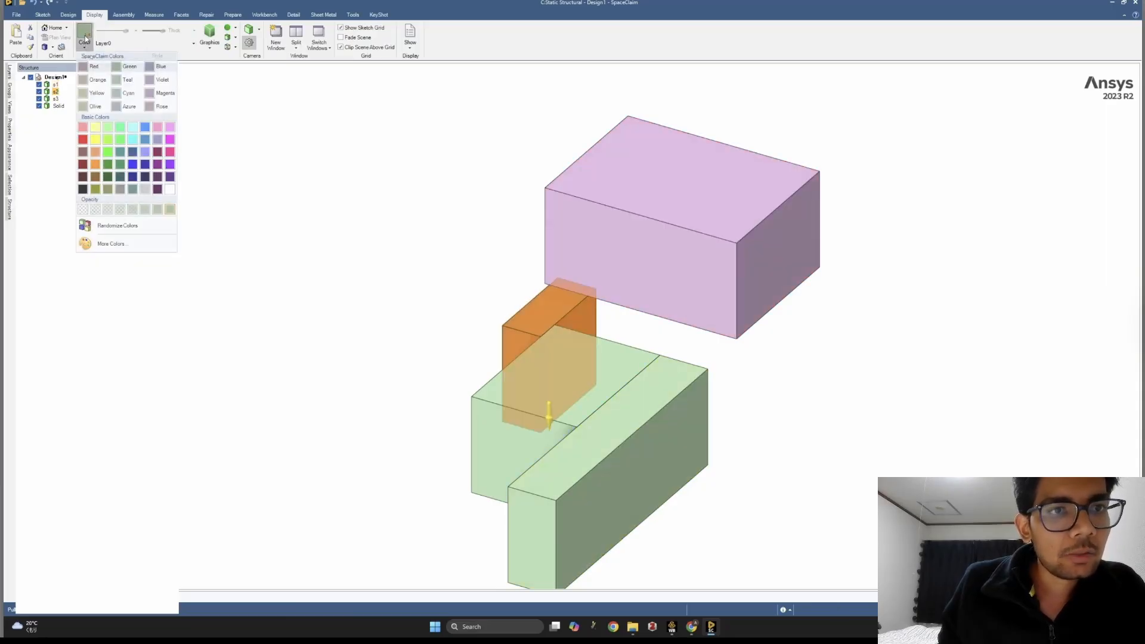
left_click(82, 138)
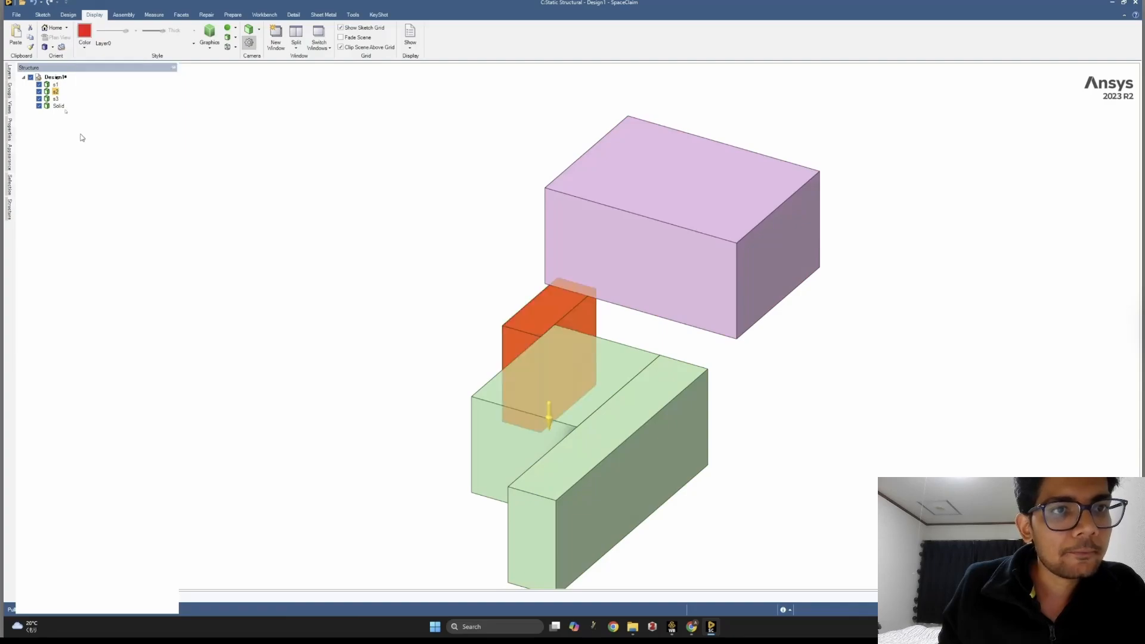
left_click(55, 98)
left_click(85, 43)
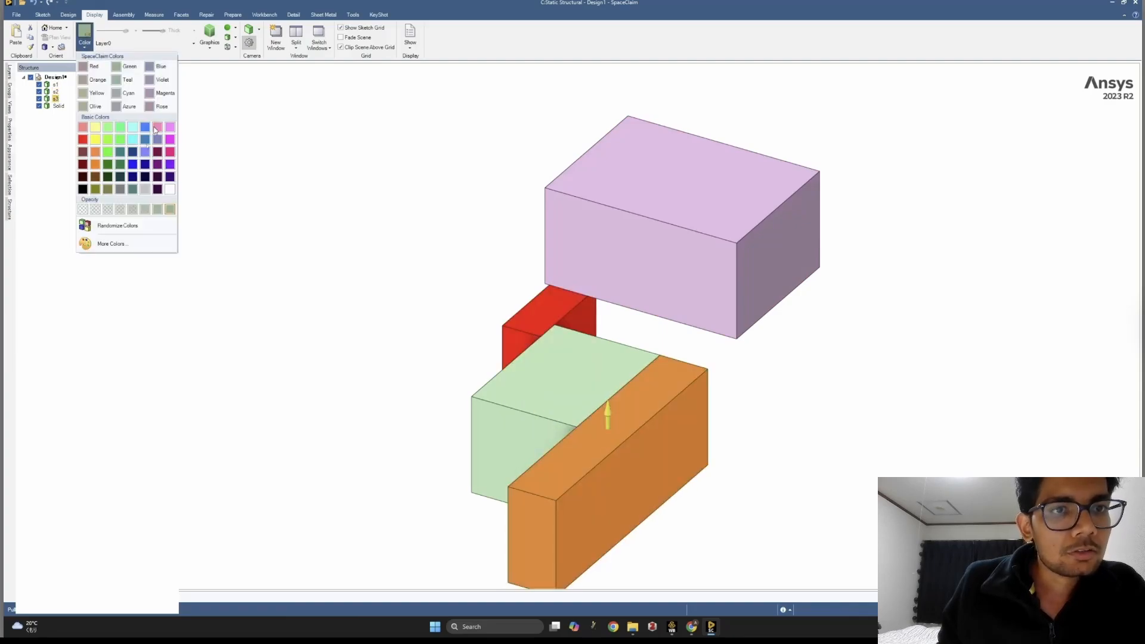
left_click(146, 153)
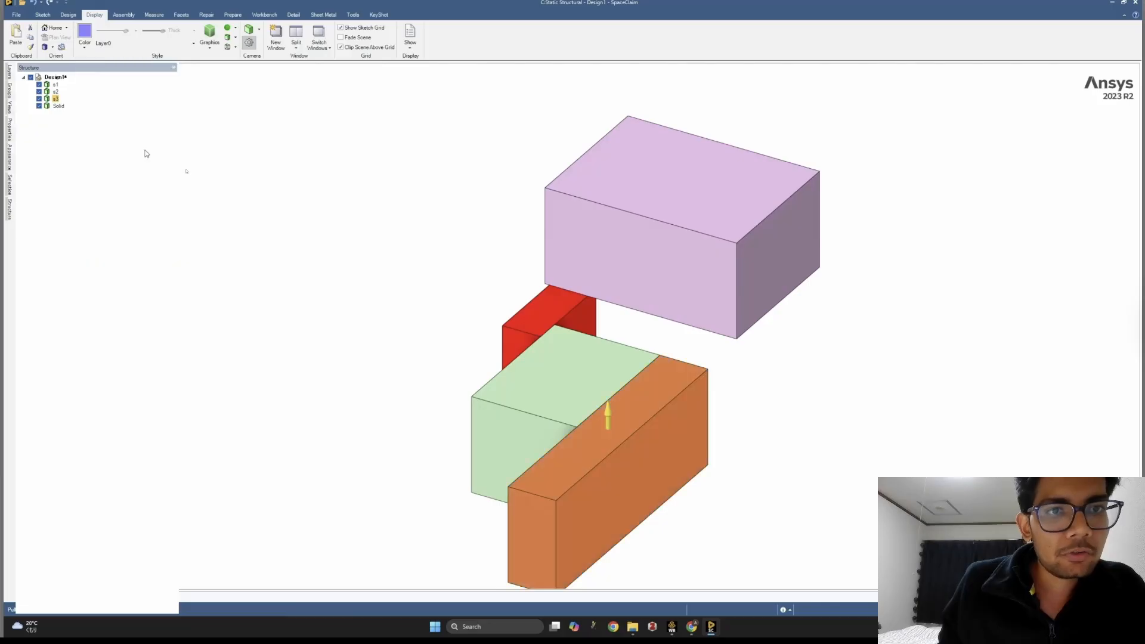
left_click(300, 195)
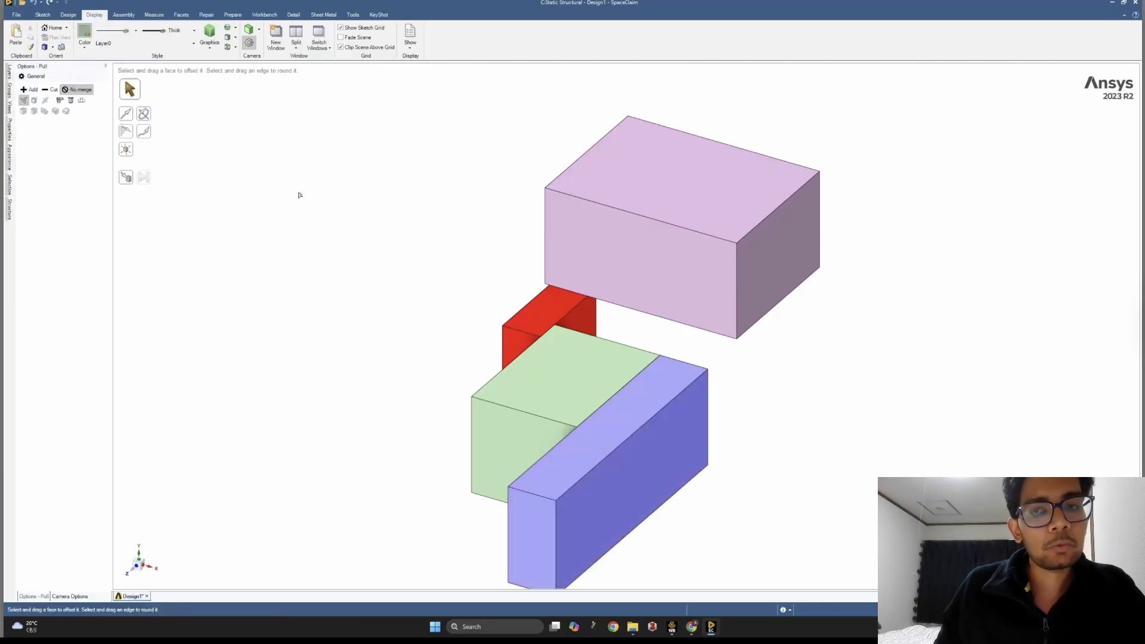